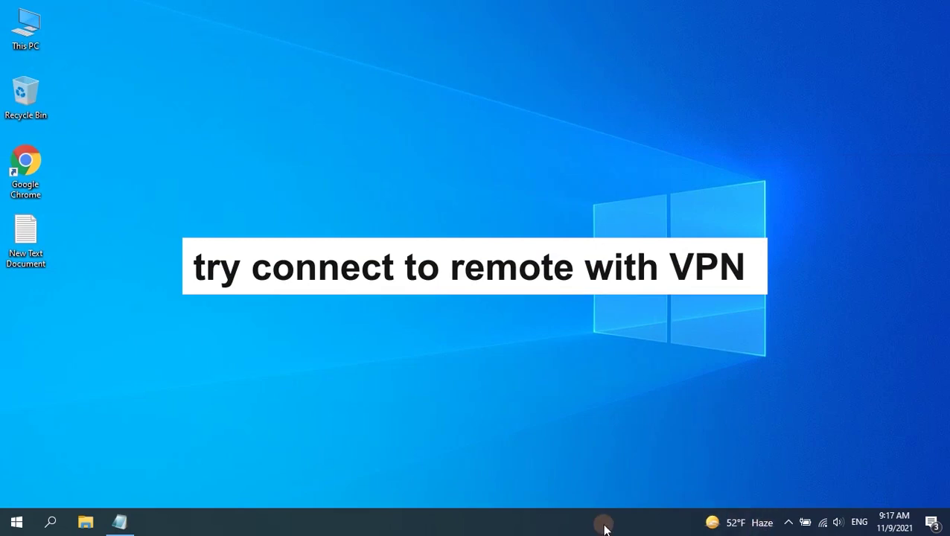
Step: Launch ExpressVPN and connect to the selected location Germany - Nuremberg
{"action": "left_click", "coordinate": [16, 521]}
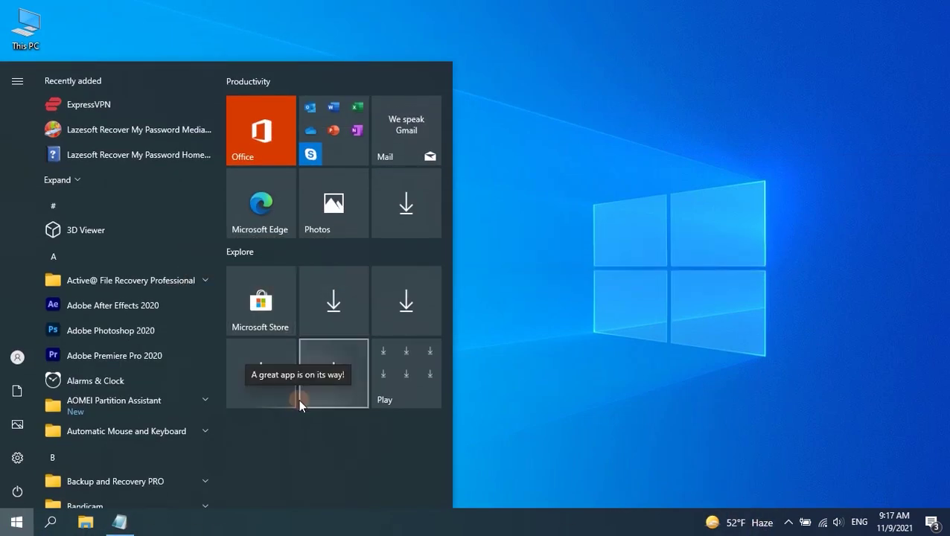
{"action": "left_click", "coordinate": [82, 109]}
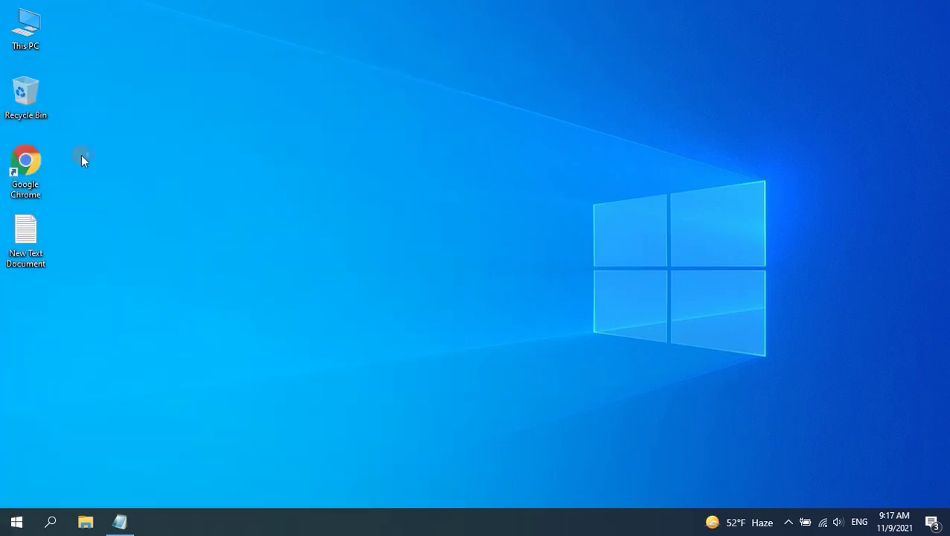
{"action": "right_click", "coordinate": [87, 209]}
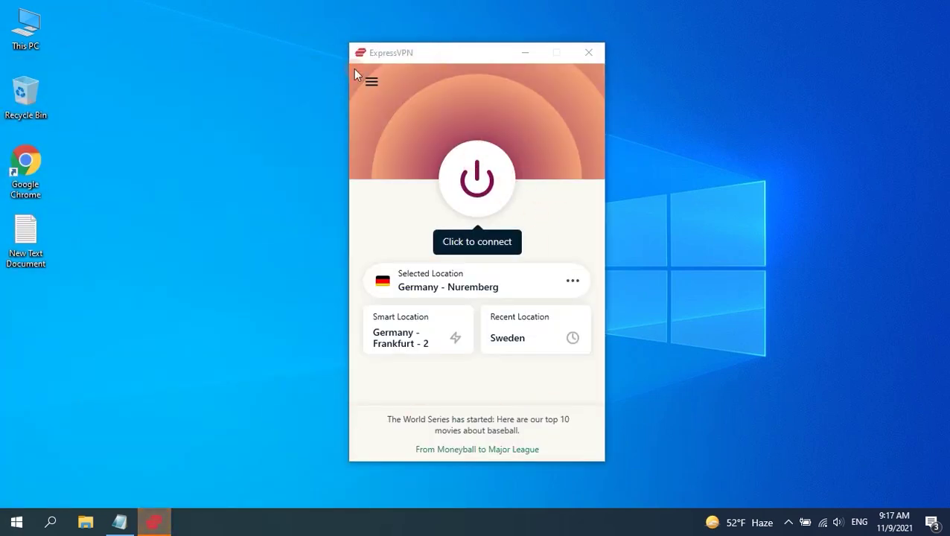
{"action": "left_click", "coordinate": [468, 212]}
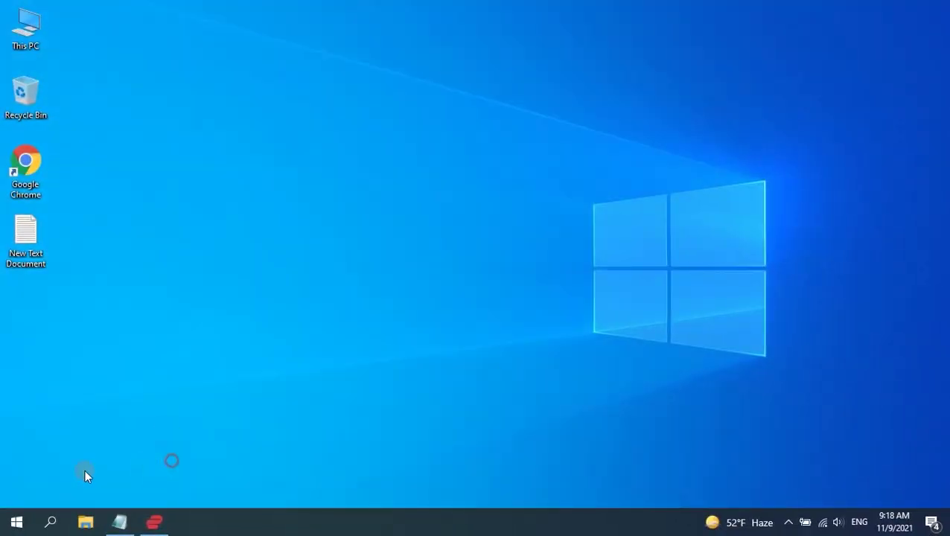
Step: Search Windows for "allow re" and open the setting for allowing Remote Assistance invitations from this computer
{"action": "left_click", "coordinate": [16, 521]}
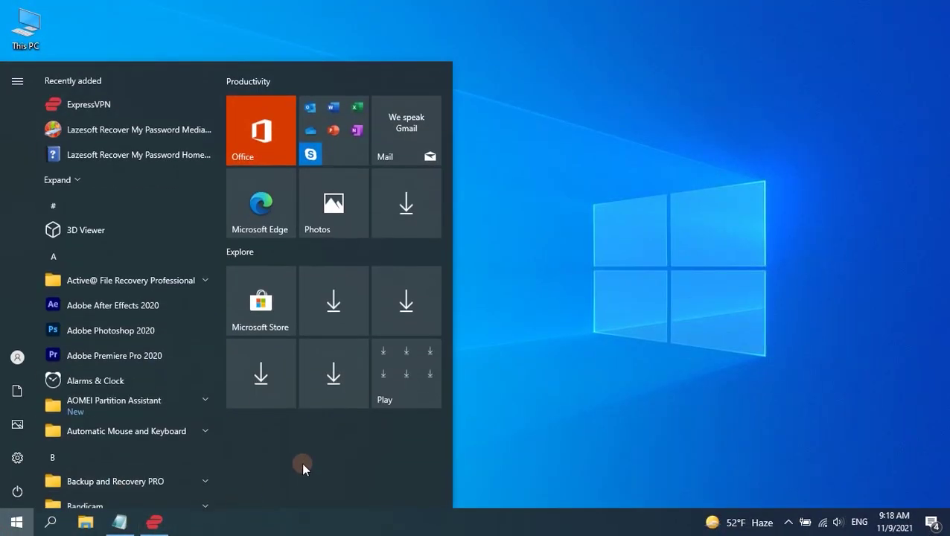
{"action": "type", "text": "allow"}
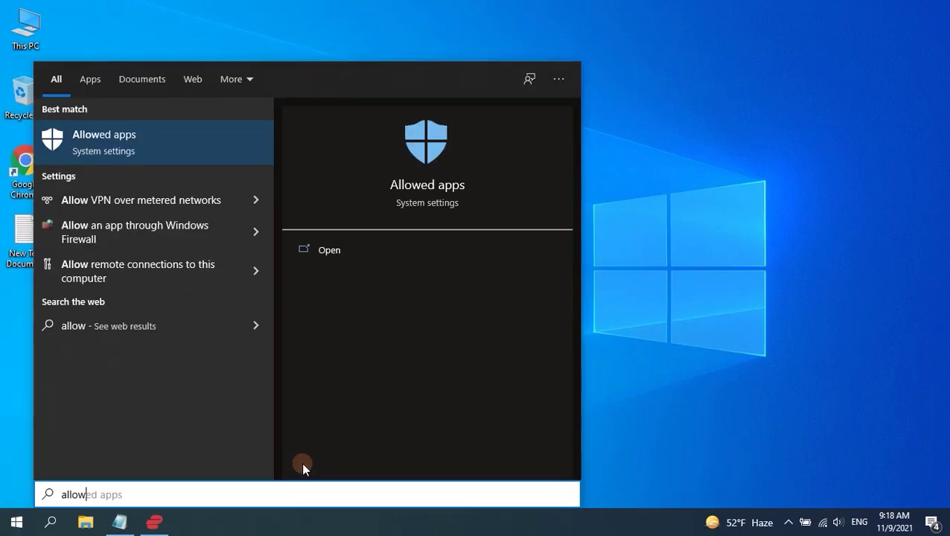
{"action": "type", "text": " re"}
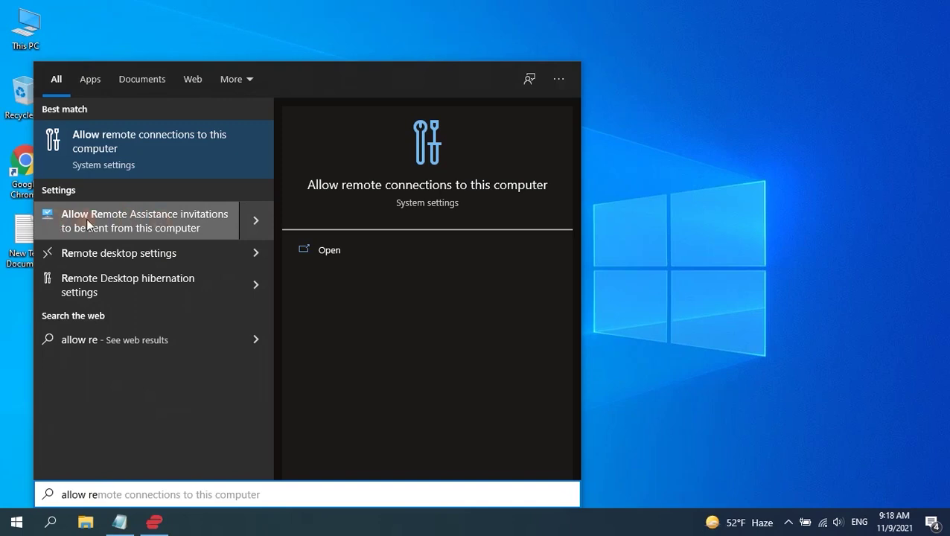
{"action": "left_click", "coordinate": [119, 232]}
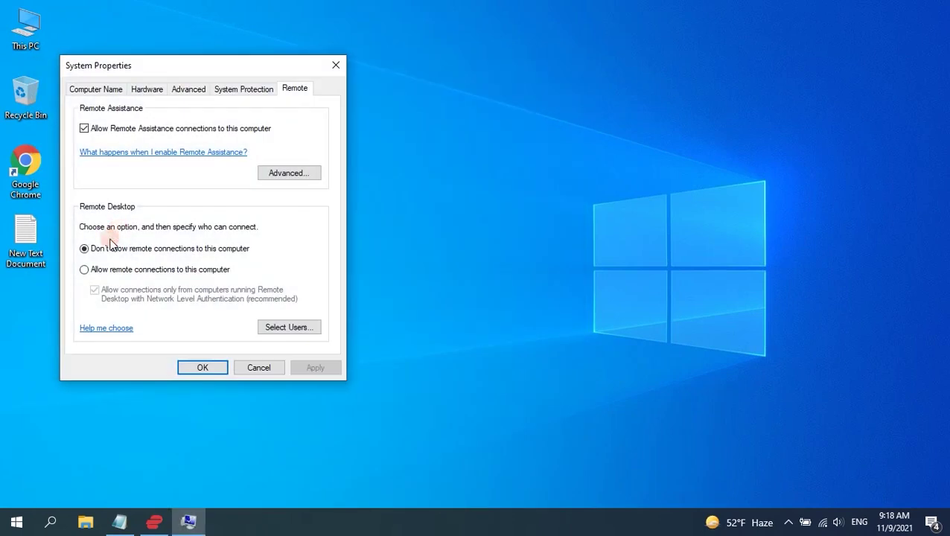
Step: Keep Remote Assistance connections allowed, allow remote connections to this computer for Remote Desktop, and save the system properties
{"action": "left_click", "coordinate": [123, 133]}
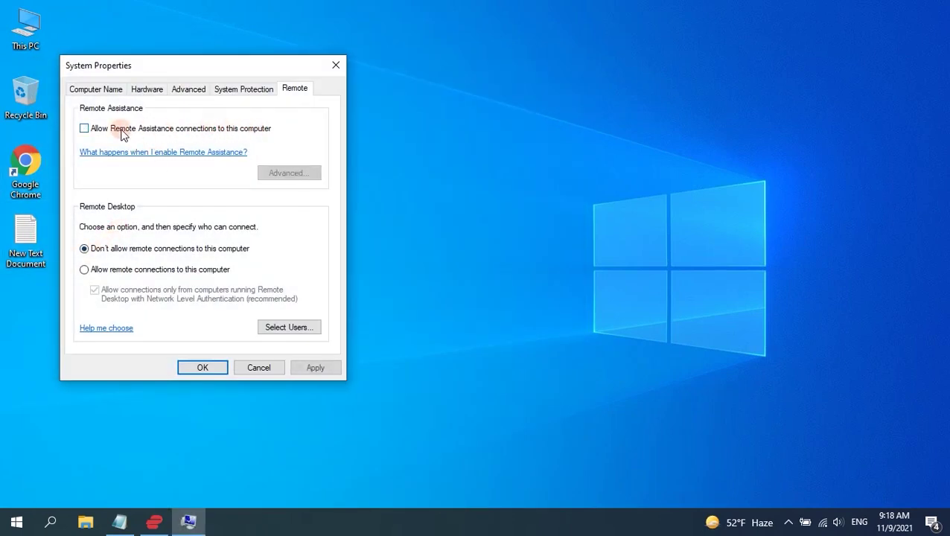
{"action": "left_click", "coordinate": [124, 132]}
{"action": "left_click", "coordinate": [99, 271]}
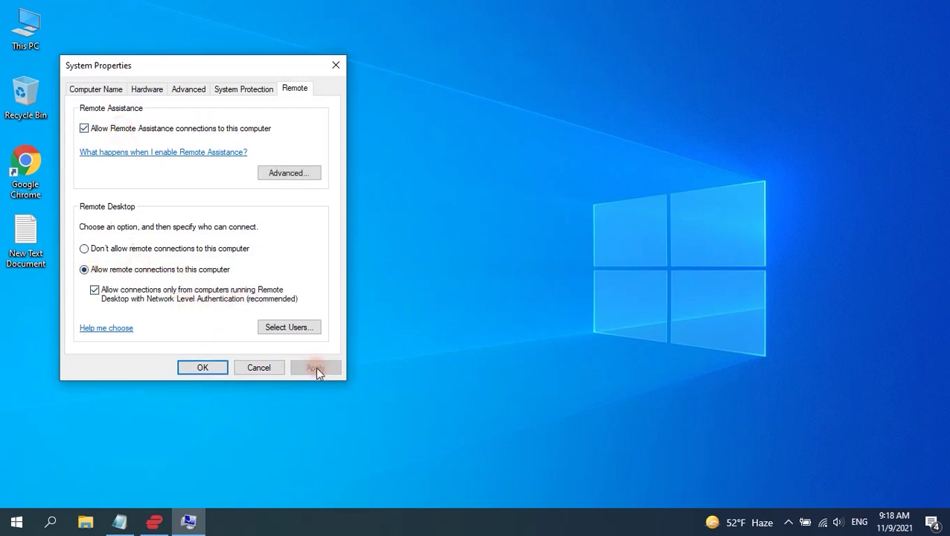
{"action": "left_click", "coordinate": [209, 369]}
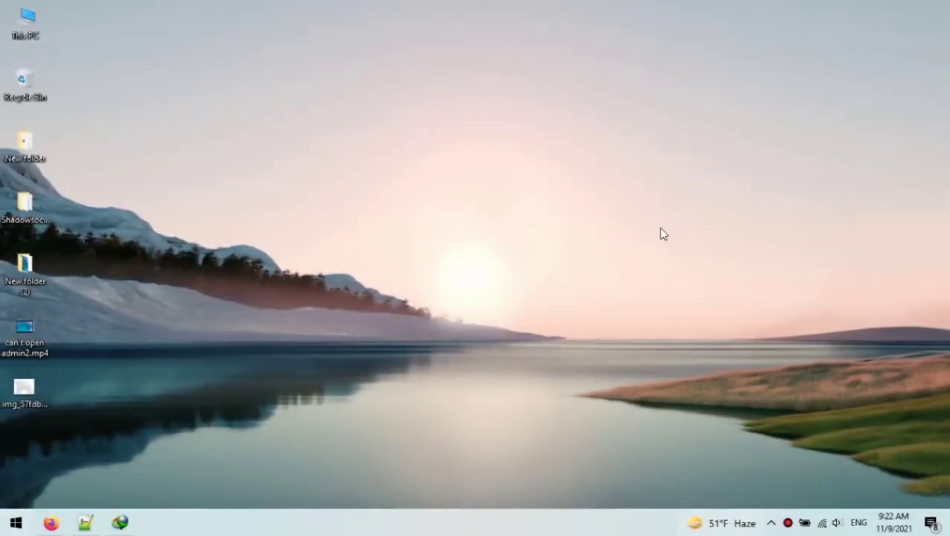
Step: Open Control Panel, display its items as large icons and open Credential Manager
{"action": "key", "text": "super"}
{"action": "type", "text": "con"}
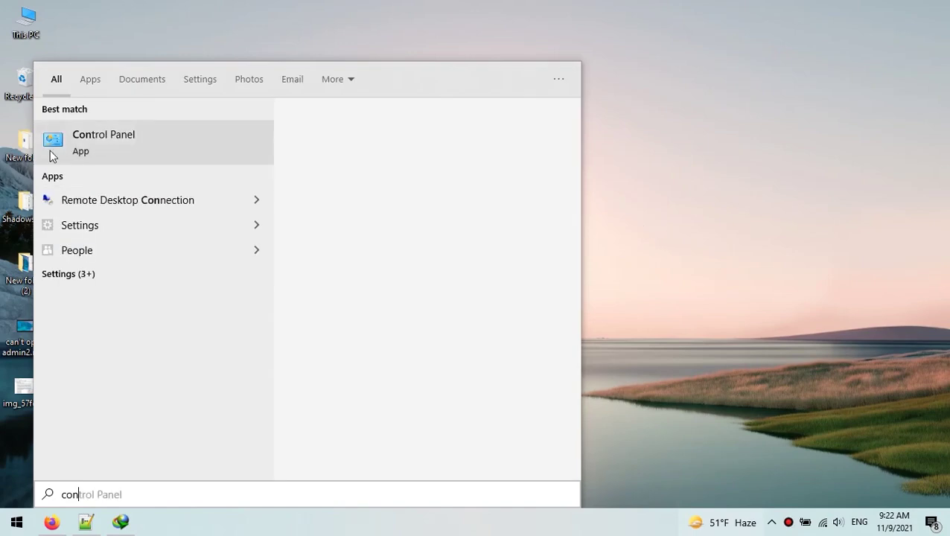
{"action": "left_click", "coordinate": [104, 140]}
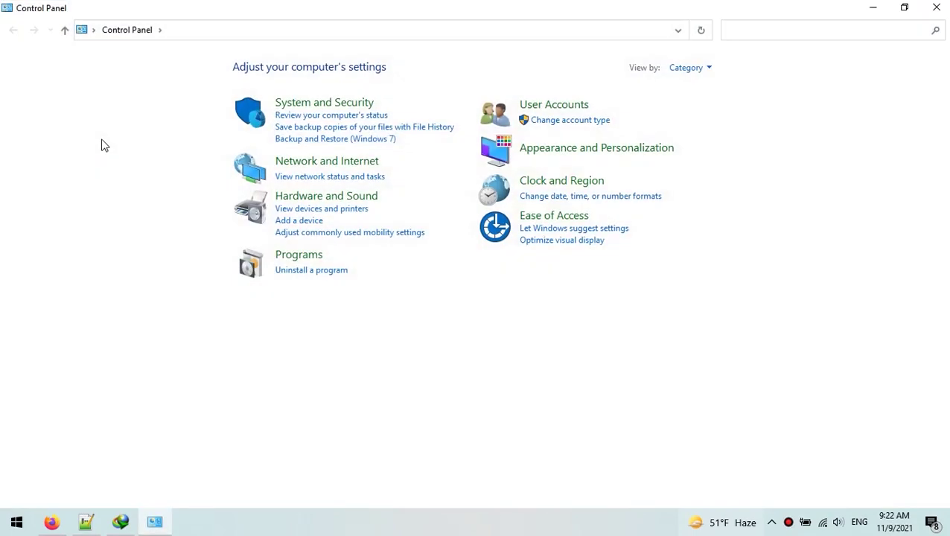
{"action": "left_click", "coordinate": [711, 68]}
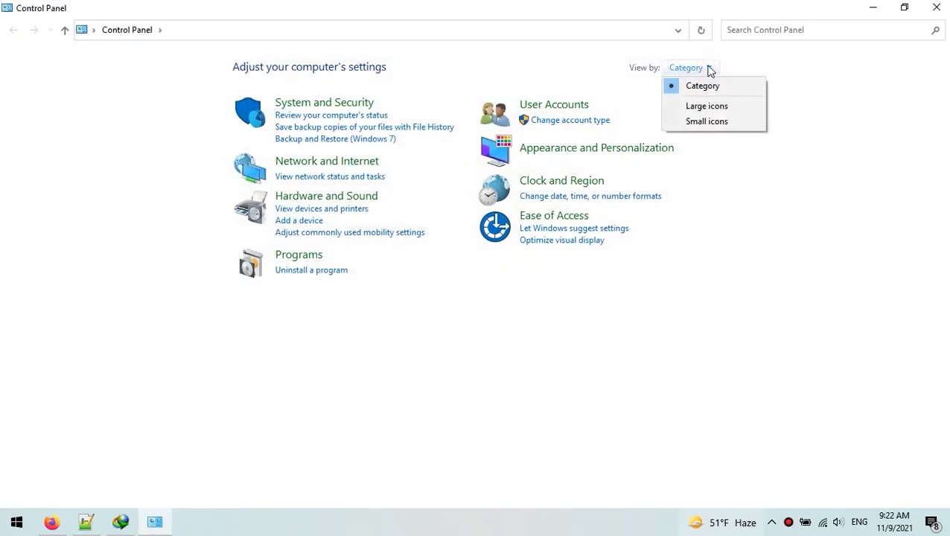
{"action": "left_click", "coordinate": [707, 106]}
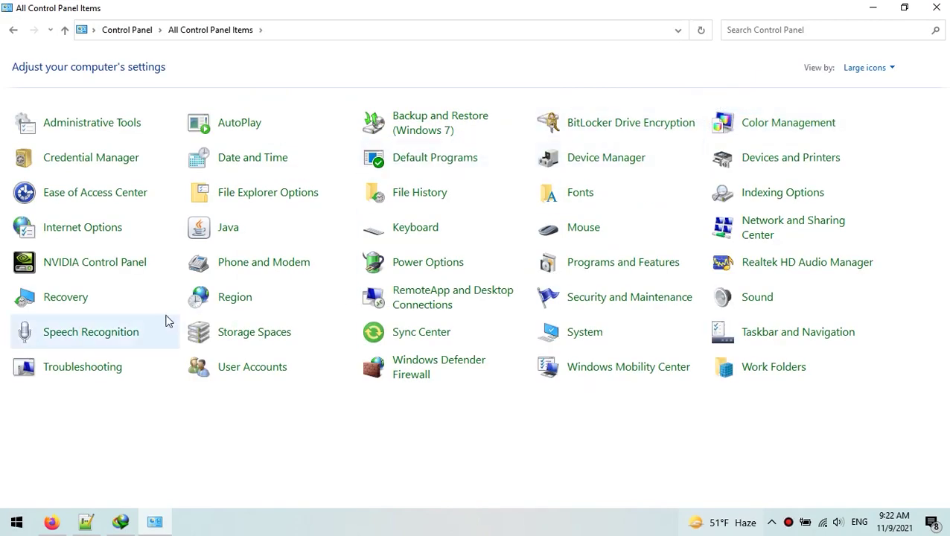
{"action": "left_click", "coordinate": [84, 173]}
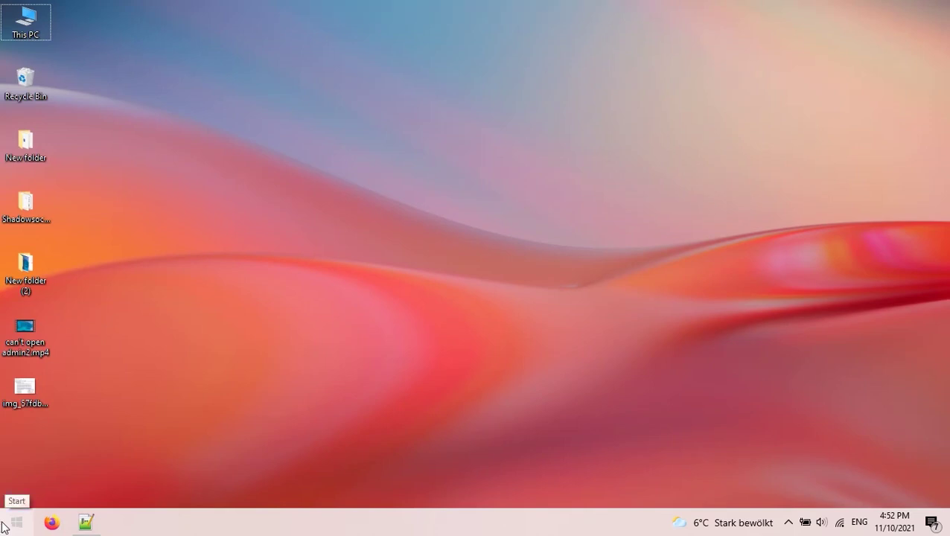
Step: Open Windows Defender Firewall's list of allowed apps and features and unlock it for editing
{"action": "left_click", "coordinate": [16, 522]}
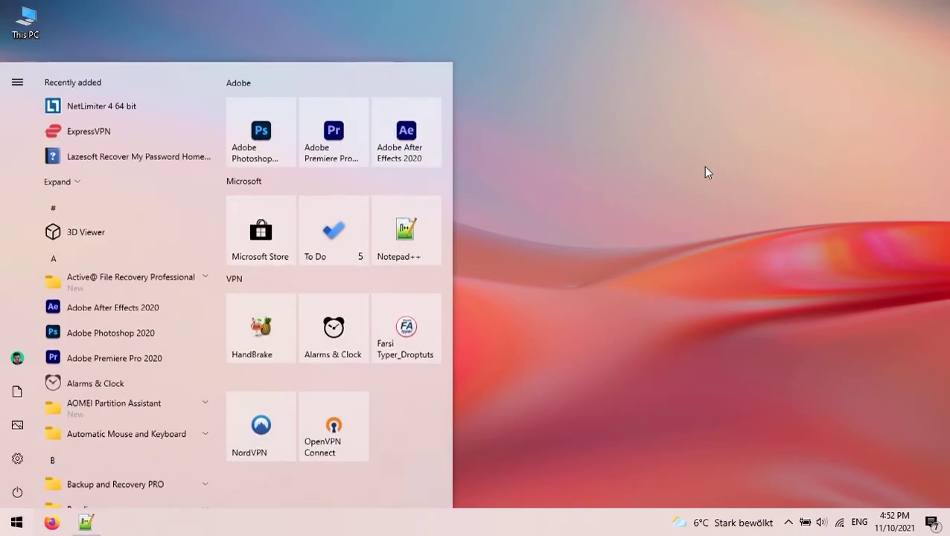
{"action": "type", "text": "windows"}
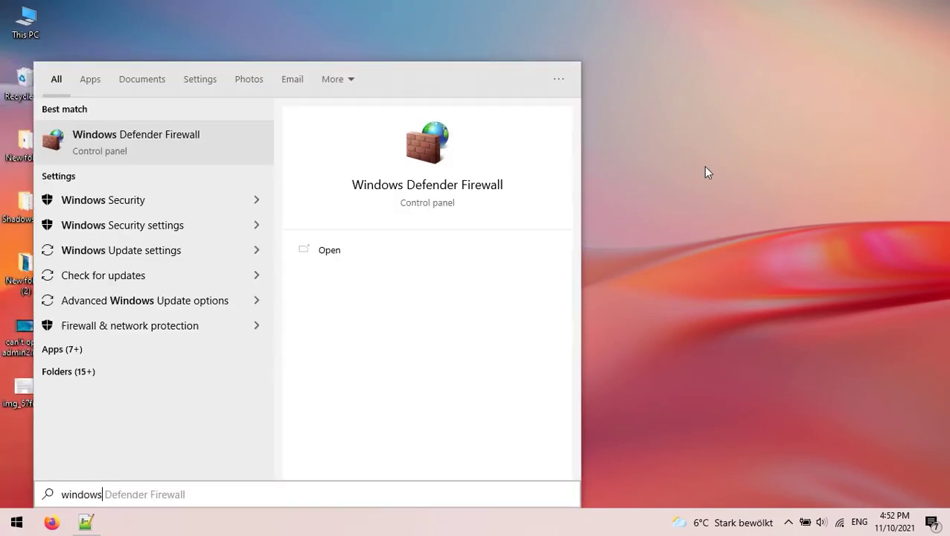
{"action": "key", "text": "Return"}
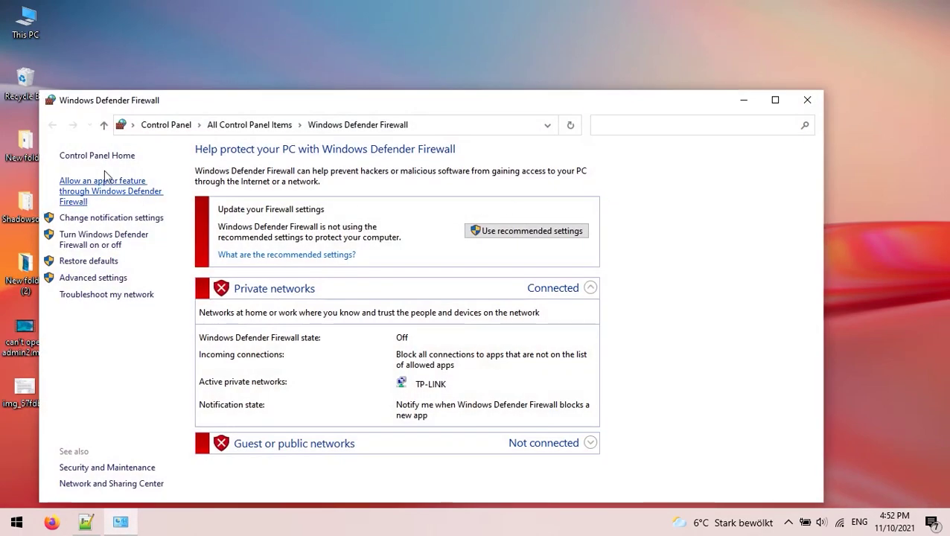
{"action": "left_click", "coordinate": [104, 180]}
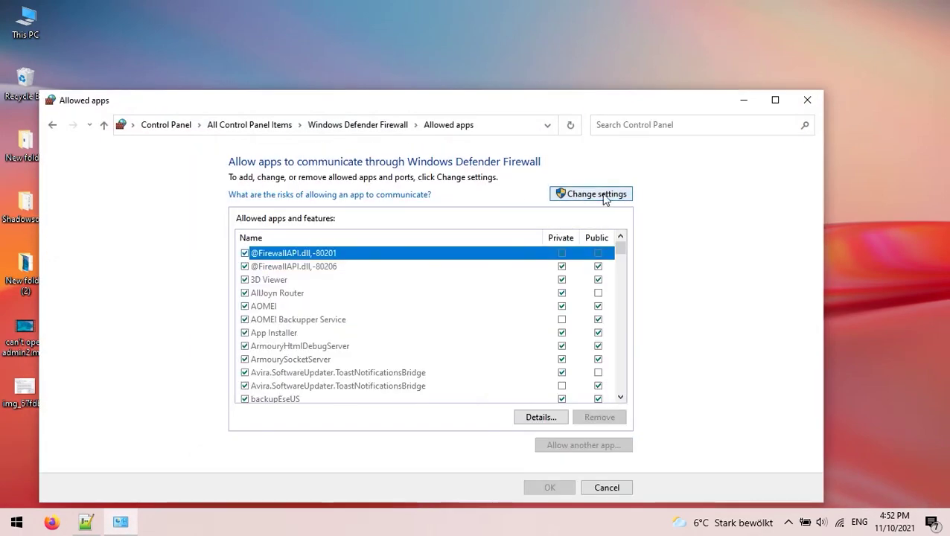
{"action": "left_click", "coordinate": [605, 198]}
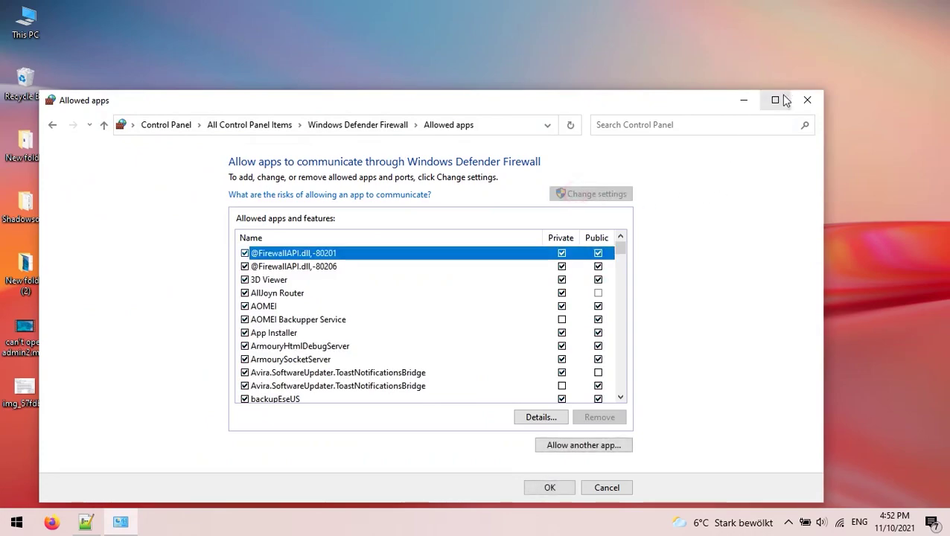
Step: Find Remote Desktop in the allowed apps list and view its feature description
{"action": "left_click", "coordinate": [775, 100]}
{"action": "scroll", "coordinate": [355, 275], "scroll_direction": "down", "scroll_amount": 3}
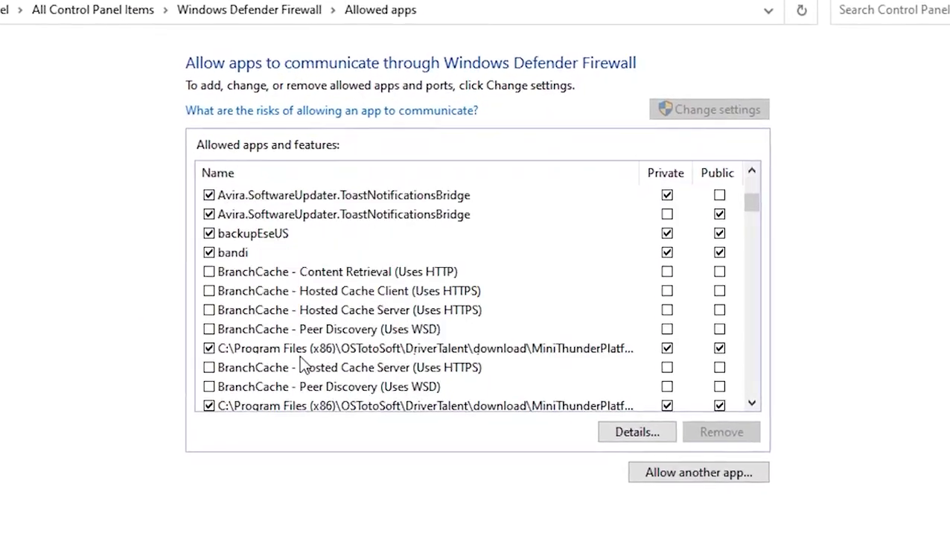
{"action": "scroll", "coordinate": [302, 362], "scroll_direction": "down", "scroll_amount": 1}
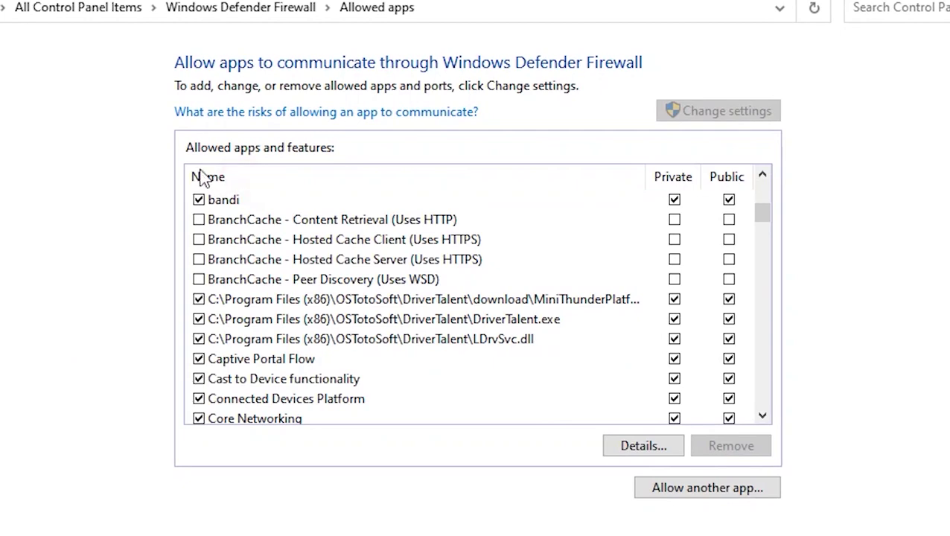
{"action": "scroll", "coordinate": [282, 318], "scroll_direction": "down", "scroll_amount": 10}
{"action": "scroll", "coordinate": [272, 346], "scroll_direction": "down", "scroll_amount": 12}
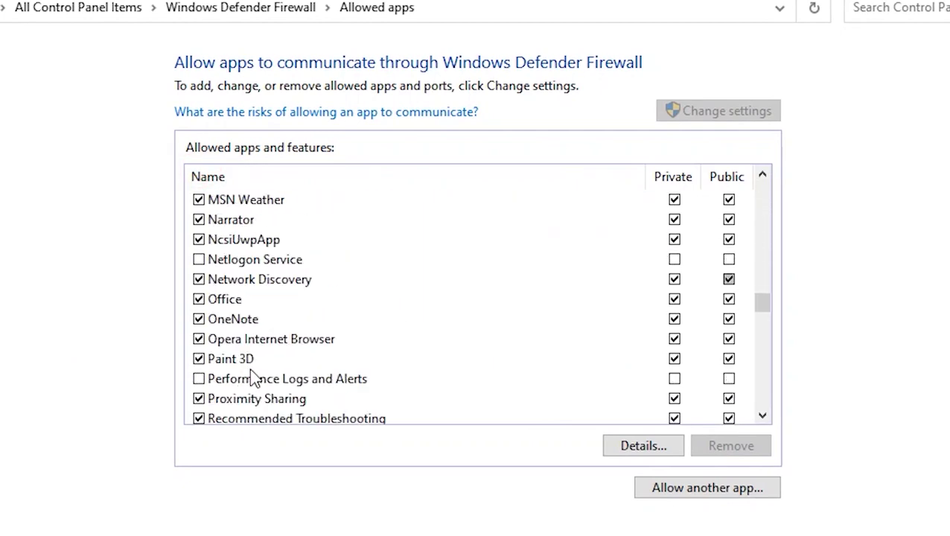
{"action": "scroll", "coordinate": [222, 316], "scroll_direction": "up", "scroll_amount": 1}
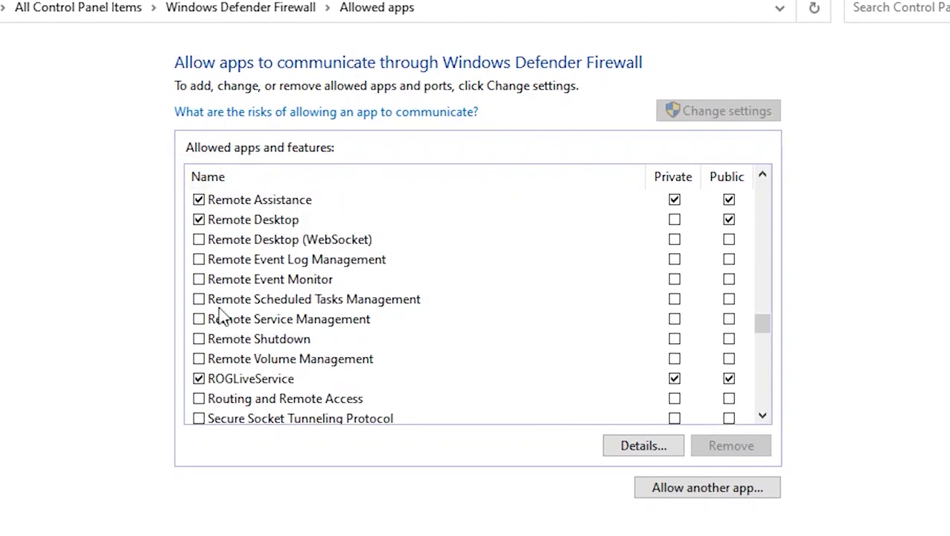
{"action": "left_click", "coordinate": [243, 239]}
{"action": "double_click", "coordinate": [270, 222]}
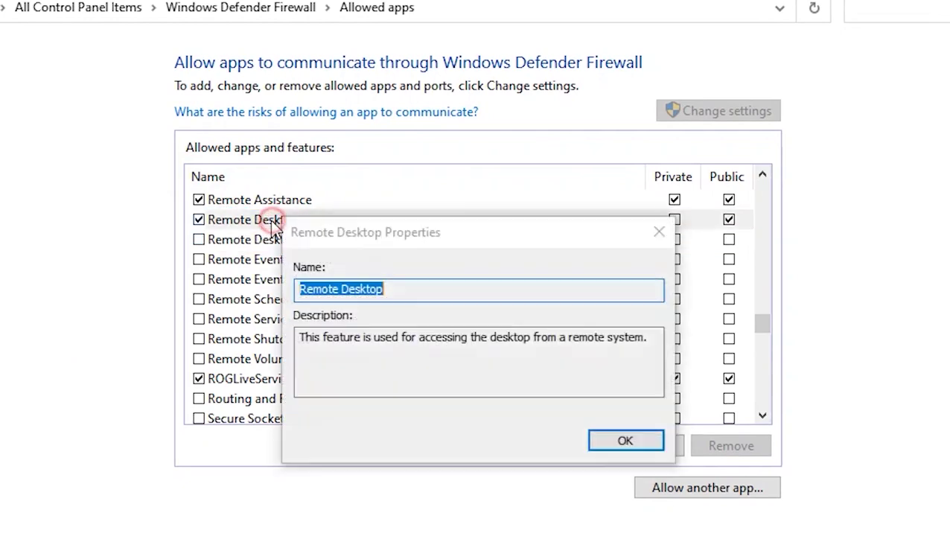
{"action": "left_click", "coordinate": [620, 442]}
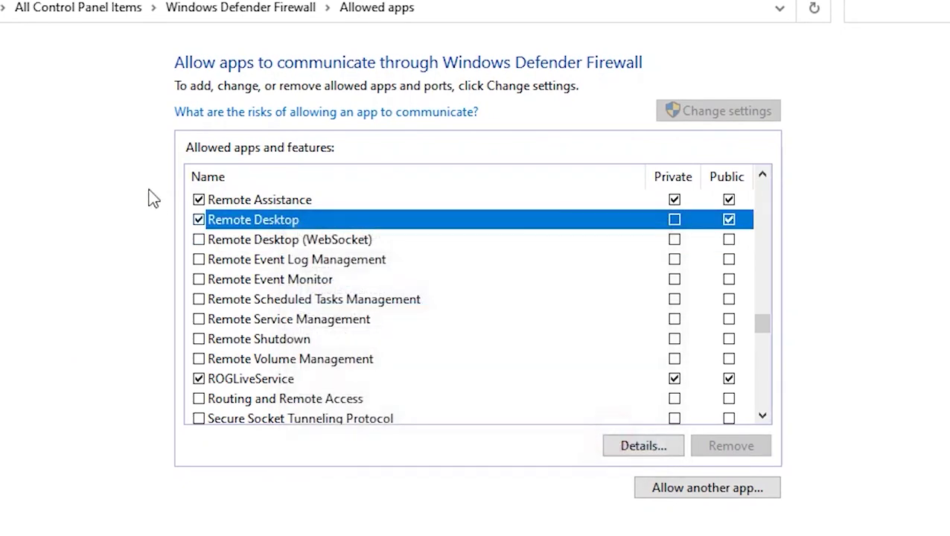
Step: Make sure Remote Desktop is enabled as an allowed app, save the list and close the firewall window
{"action": "left_click", "coordinate": [199, 220]}
{"action": "left_click", "coordinate": [199, 219]}
{"action": "key", "text": "Return"}
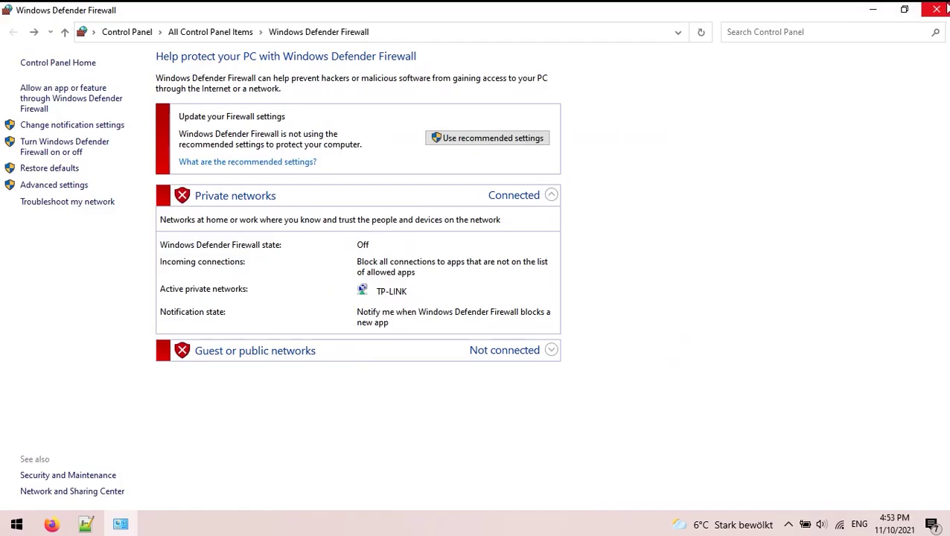
{"action": "left_click", "coordinate": [945, 7]}
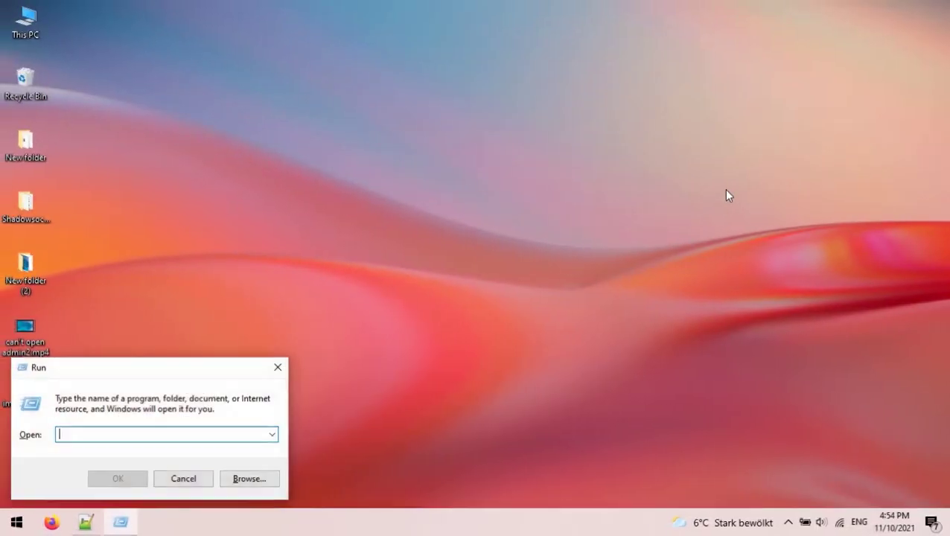
Step: Run regedit to open the Registry Editor and maximize its window
{"action": "type", "text": "reg"}
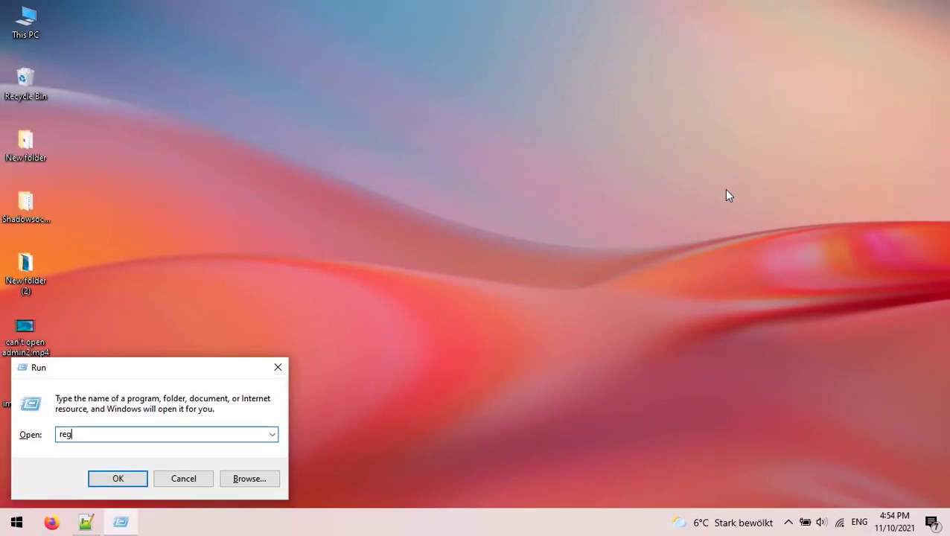
{"action": "type", "text": "edit"}
{"action": "key", "text": "Return"}
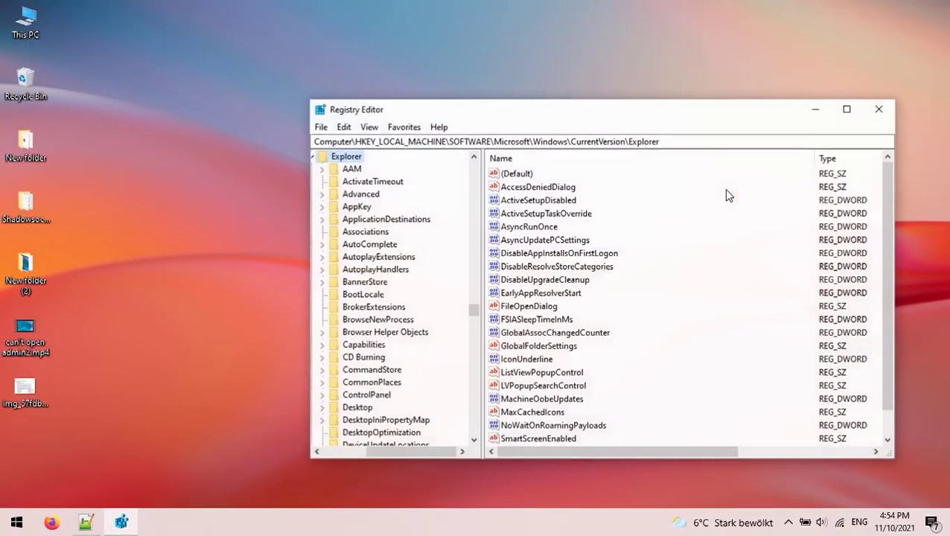
{"action": "left_click", "coordinate": [847, 112]}
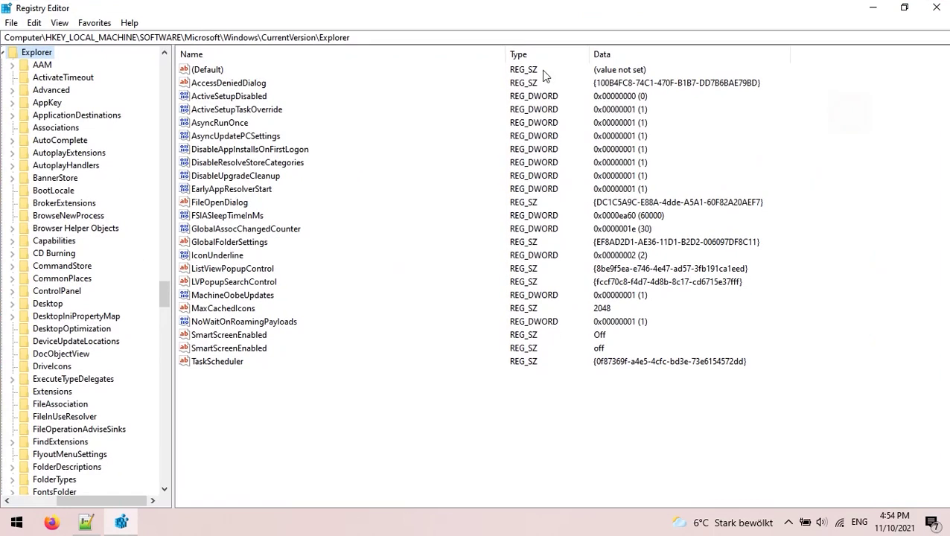
Step: Go to the registry key HKEY_CURRENT_USER\Software\Microsoft\Terminal Server Client using the path saved in the clipboard history
{"action": "left_click_drag", "start_coordinate": [377, 38], "coordinate": [3, 37]}
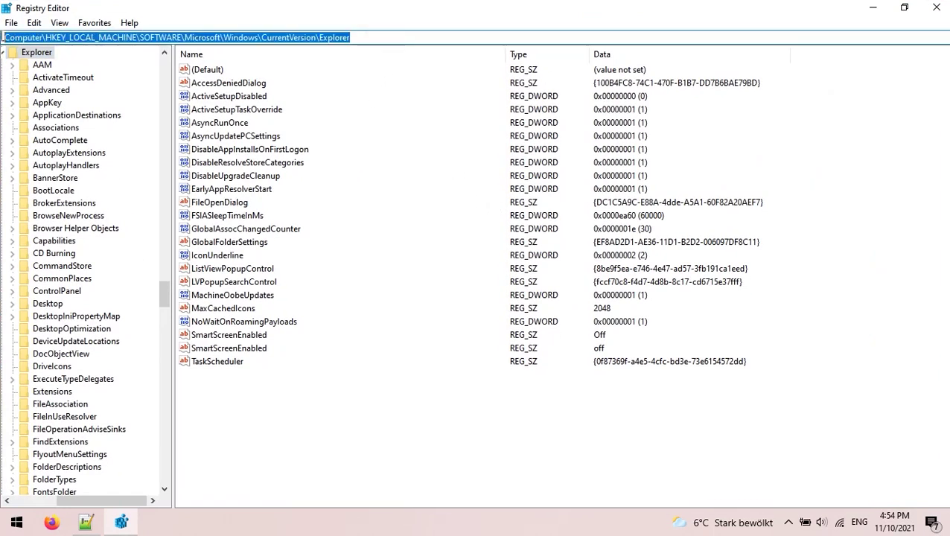
{"action": "key", "text": "super+v"}
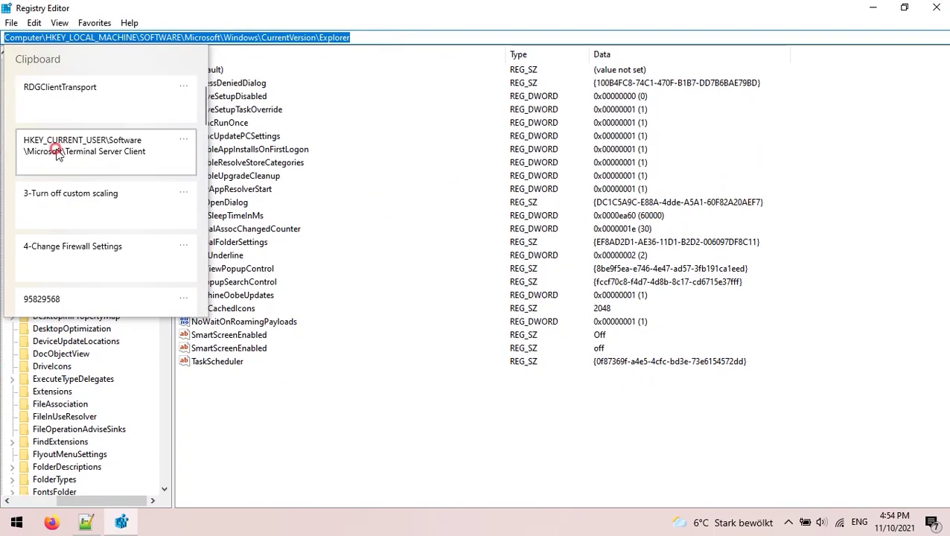
{"action": "left_click", "coordinate": [86, 153]}
{"action": "key", "text": "Return"}
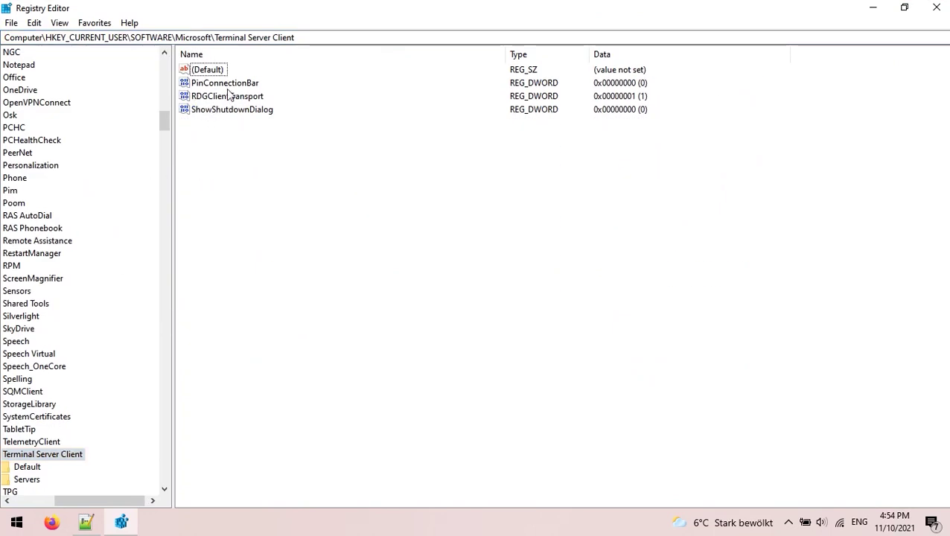
Step: Try to create a DWORD (32-bit) value in the Terminal Server Client key, naming it from the clipboard history
{"action": "left_click", "coordinate": [253, 100]}
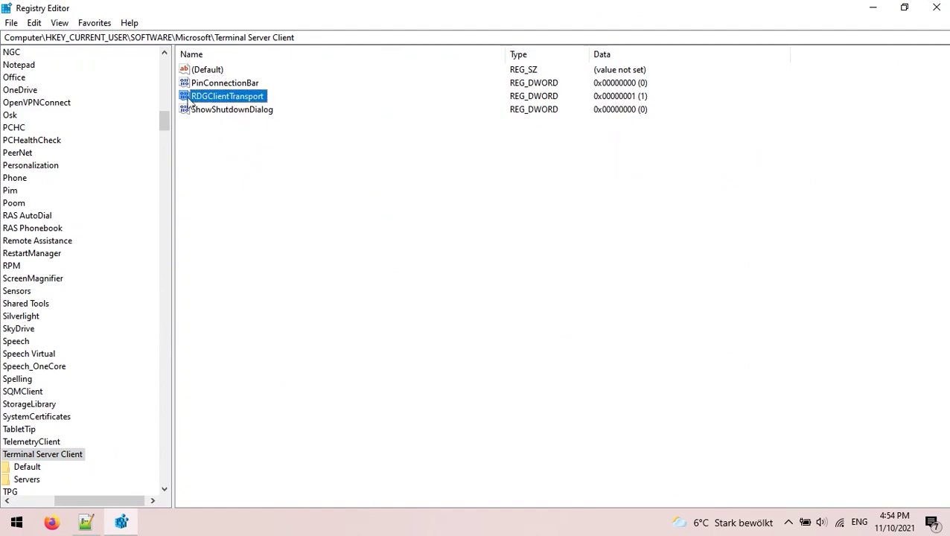
{"action": "right_click", "coordinate": [246, 151]}
{"action": "mouse_move", "coordinate": [312, 159]}
{"action": "left_click", "coordinate": [388, 209]}
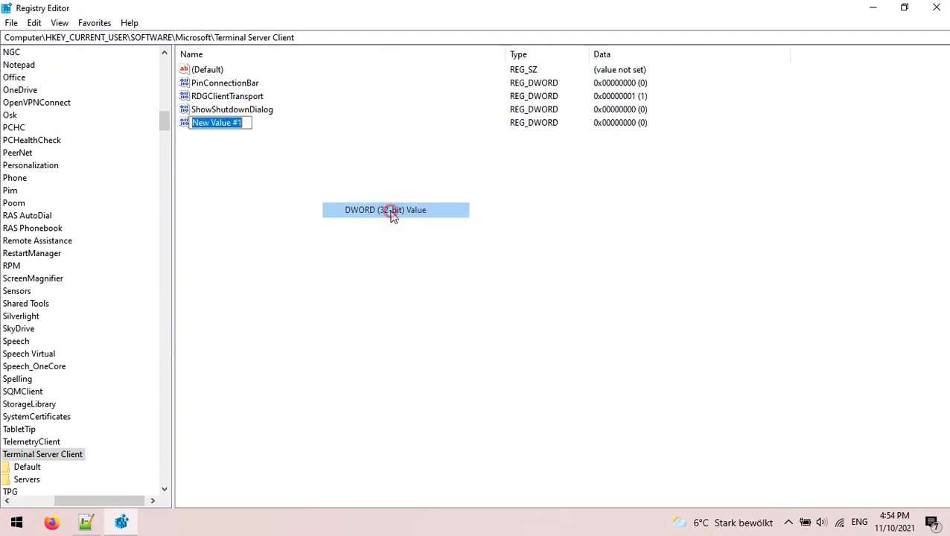
{"action": "type", "text": "HKEY_CURRENT_USER\\Software\\Microsoft\\Terminal Server Client"}
{"action": "key", "text": "ctrl+z"}
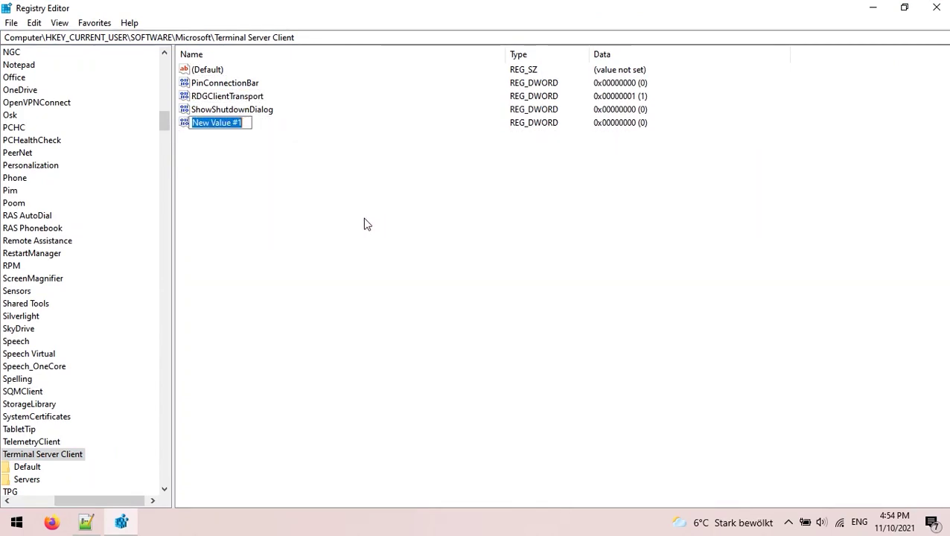
{"action": "key", "text": "super+v"}
{"action": "left_click", "coordinate": [241, 178]}
{"action": "key", "text": "Return"}
{"action": "key", "text": "Return"}
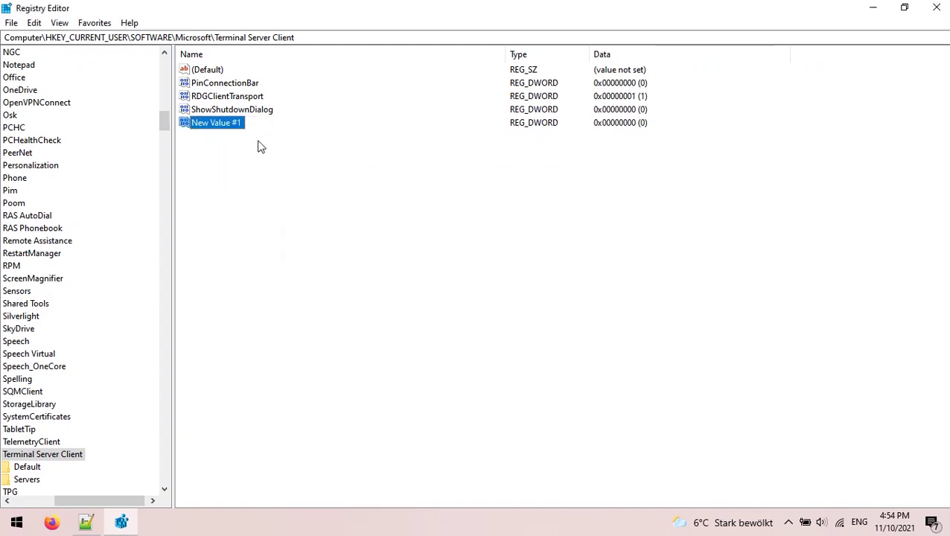
Step: Delete the New Value #1 entry from the Terminal Server Client key
{"action": "left_click", "coordinate": [223, 97]}
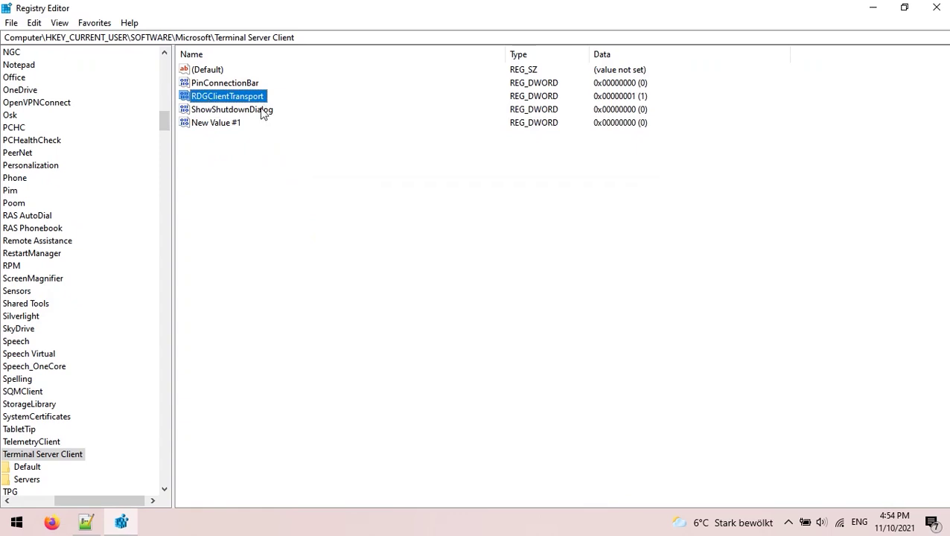
{"action": "left_click", "coordinate": [230, 123]}
{"action": "key", "text": "Delete"}
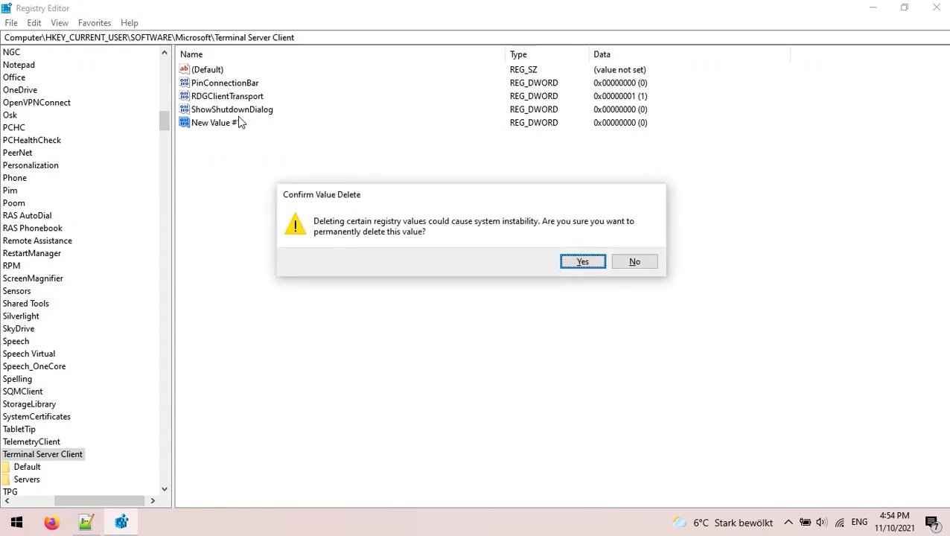
{"action": "key", "text": "Return"}
Step: Make sure the RDGClientTransport value data is 1 in hexadecimal and accept it
{"action": "double_click", "coordinate": [228, 96]}
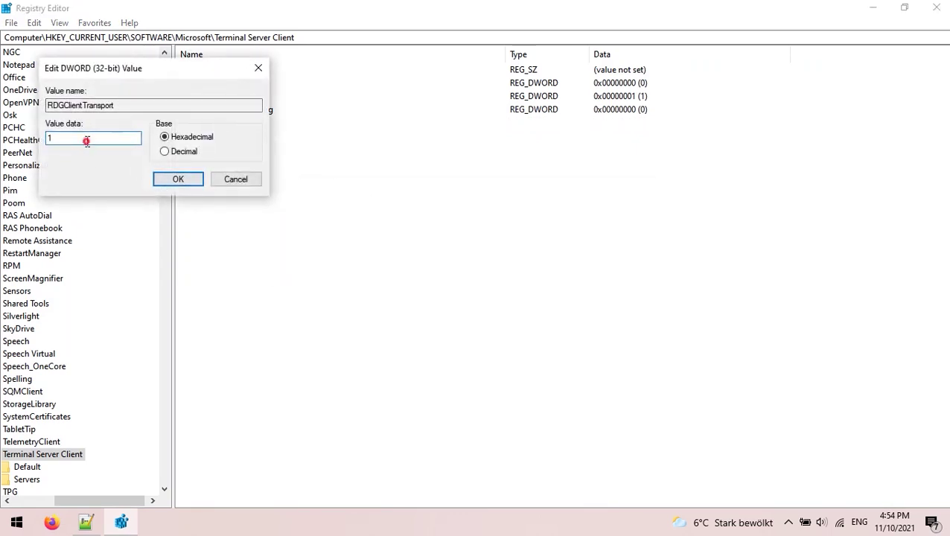
{"action": "left_click", "coordinate": [186, 179]}
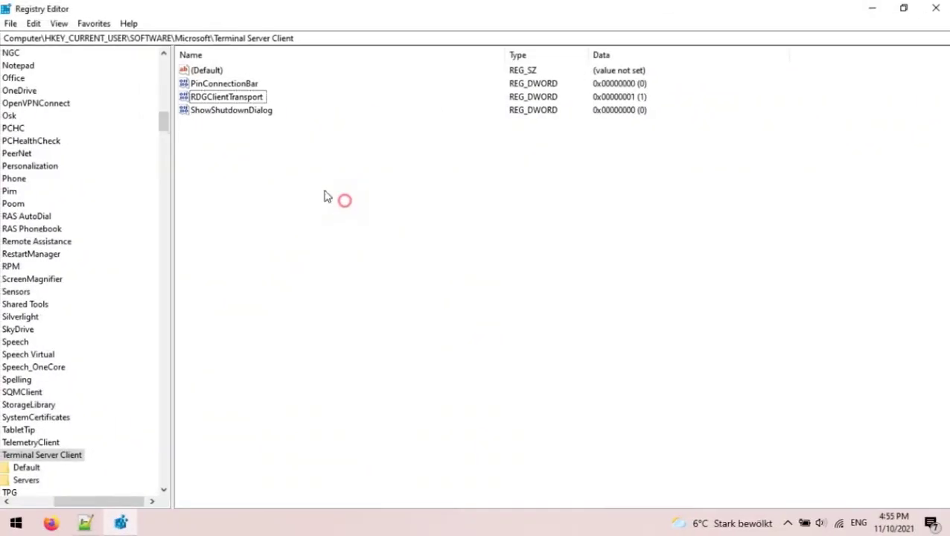
Step: Widen the key tree and go to the registry key HKEY_LOCAL_MACHINE\System\CurrentControlSet\Control\Terminal Server\WinStations\RDP-Tcp
{"action": "left_click", "coordinate": [331, 35]}
{"action": "left_click_drag", "start_coordinate": [332, 36], "coordinate": [2, 37]}
{"action": "left_click_drag", "start_coordinate": [172, 331], "coordinate": [228, 333]}
{"action": "right_click", "coordinate": [292, 36]}
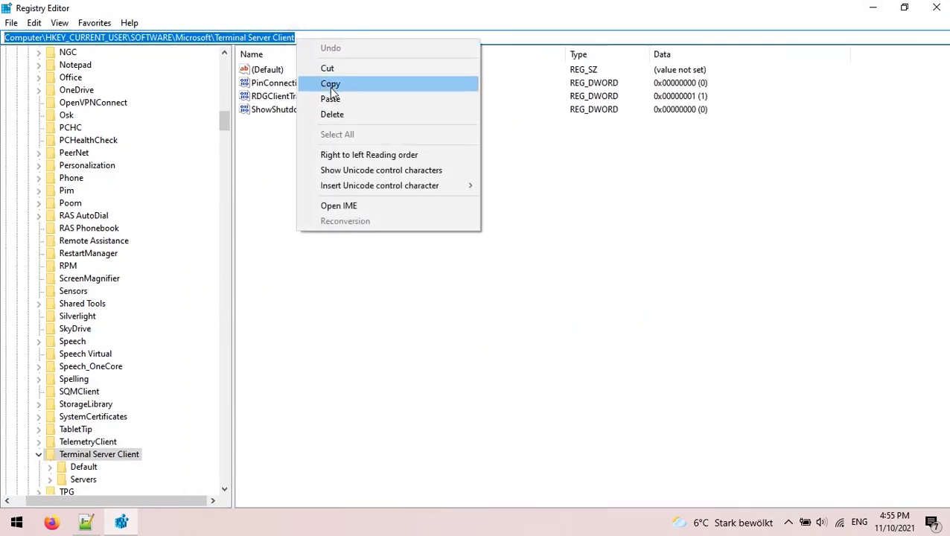
{"action": "left_click", "coordinate": [331, 96]}
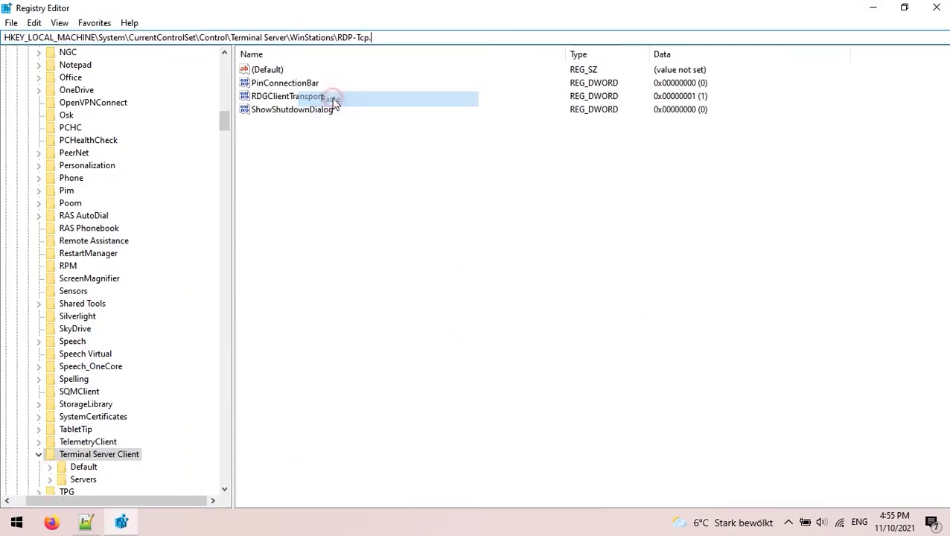
{"action": "right_click", "coordinate": [314, 41]}
{"action": "left_click", "coordinate": [311, 36]}
{"action": "key", "text": "ctrl+a"}
{"action": "type", "text": "HKEY_LOCAL_MACHINE\\System\\CurrentControlSet\\Control\\Terminal Server\\WinStations\\RDP-Tcp."}
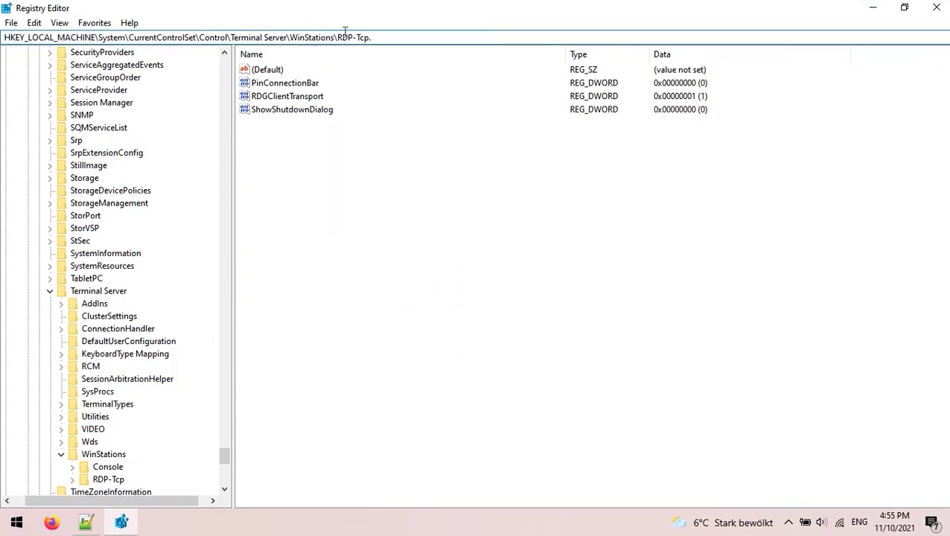
{"action": "key", "text": "Return"}
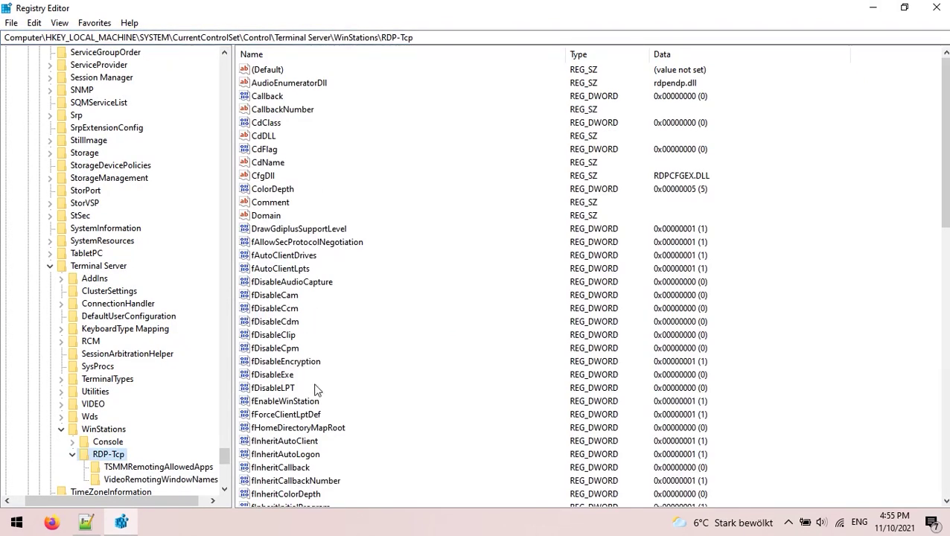
Step: Set the PortNumber value of the RDP-Tcp key to 3389 in decimal
{"action": "scroll", "coordinate": [317, 394], "scroll_direction": "down", "scroll_amount": 12}
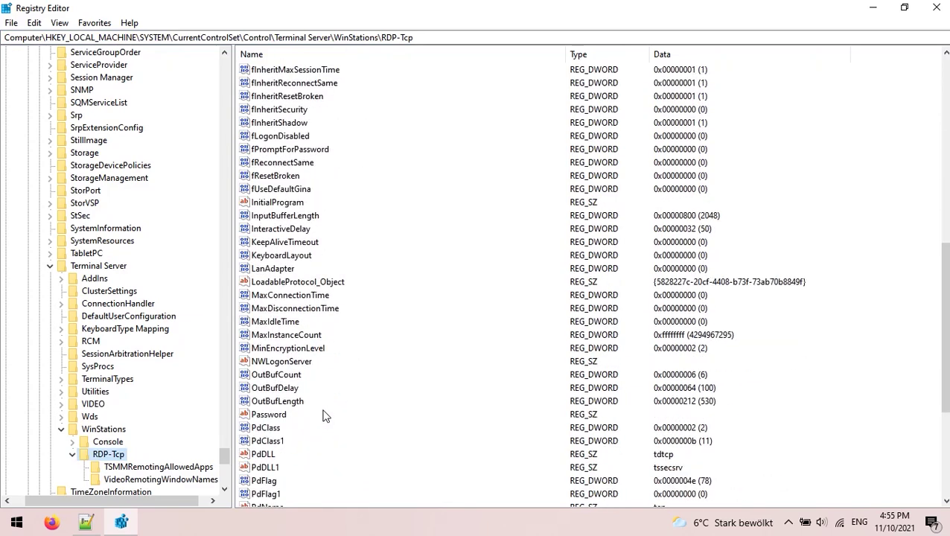
{"action": "scroll", "coordinate": [324, 415], "scroll_direction": "down", "scroll_amount": 4}
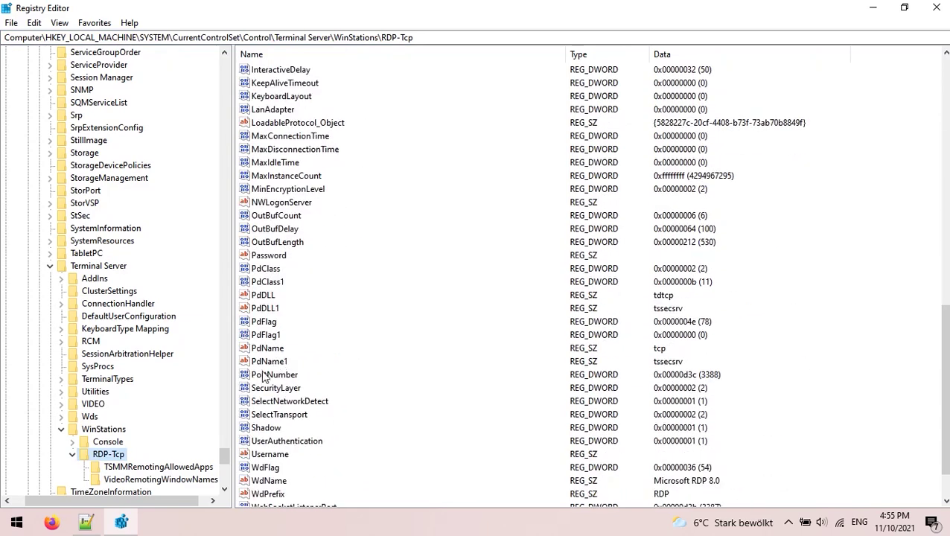
{"action": "left_click", "coordinate": [266, 375]}
{"action": "left_click", "coordinate": [719, 375]}
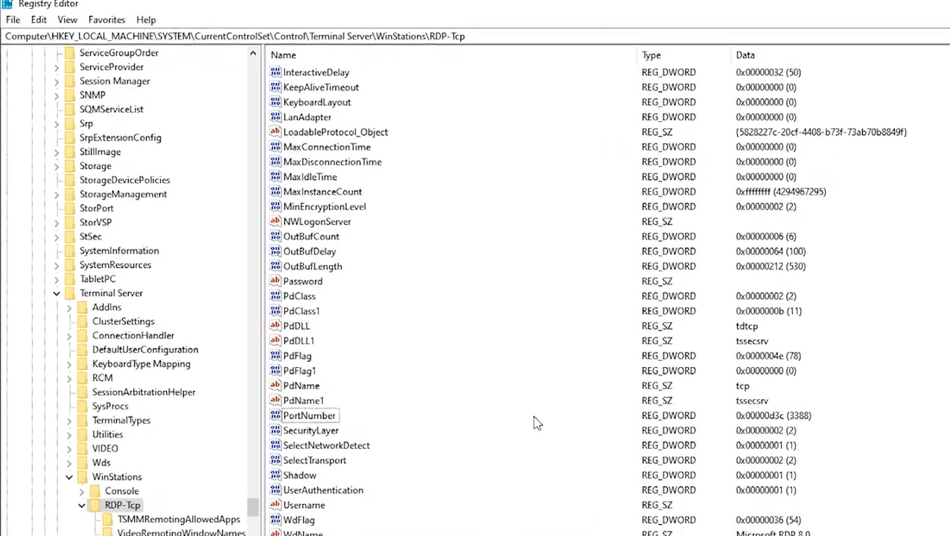
{"action": "double_click", "coordinate": [287, 375]}
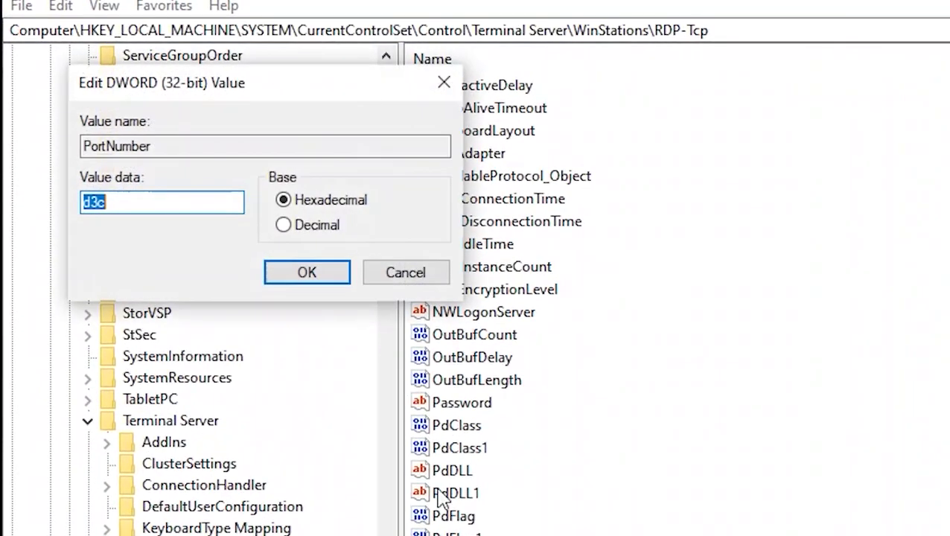
{"action": "left_click", "coordinate": [287, 226]}
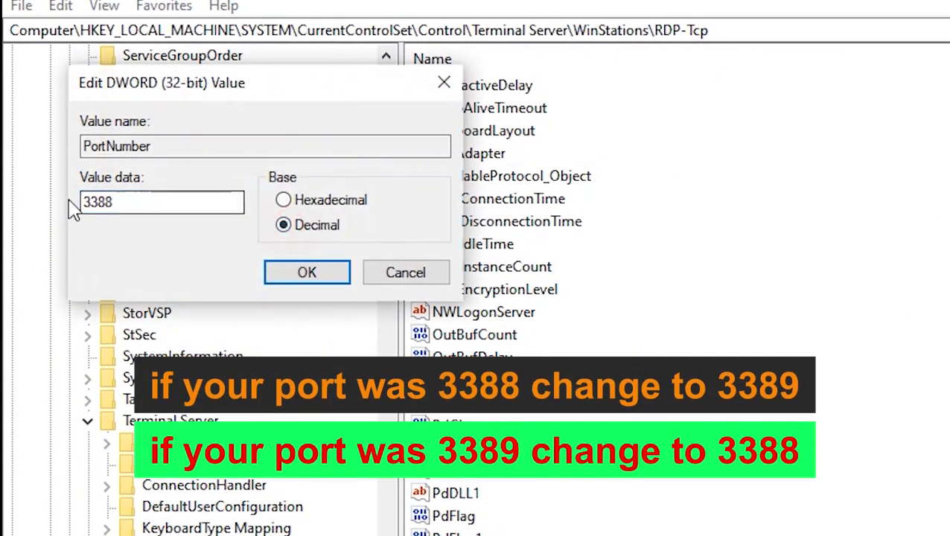
{"action": "double_click", "coordinate": [119, 204]}
{"action": "left_click", "coordinate": [119, 205]}
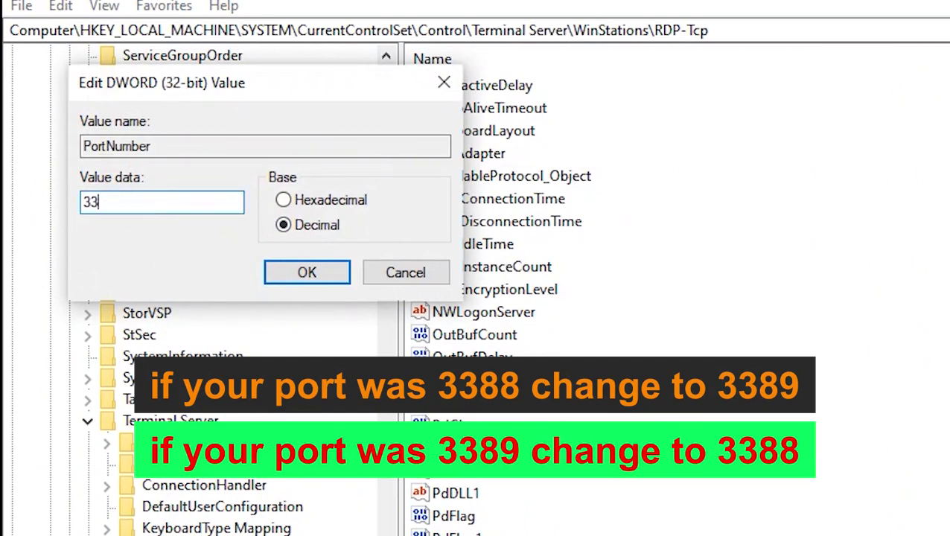
{"action": "type", "text": "89"}
{"action": "left_click", "coordinate": [286, 269]}
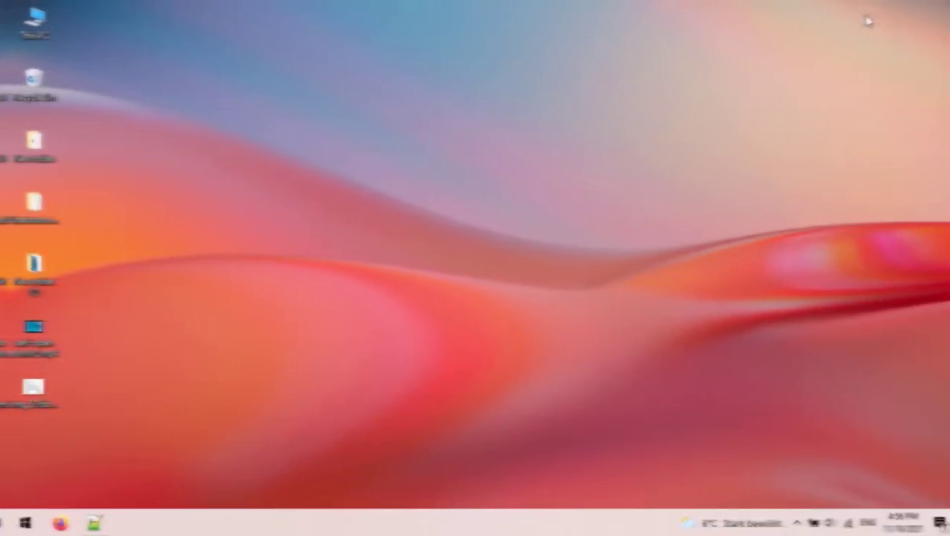
Step: Run regedit and go to the registry key HKEY_LOCAL_MACHINE\SYSTEM\CurrentControlSet\Control\Terminal Server
{"action": "key", "text": "super+r"}
{"action": "type", "text": "regedit"}
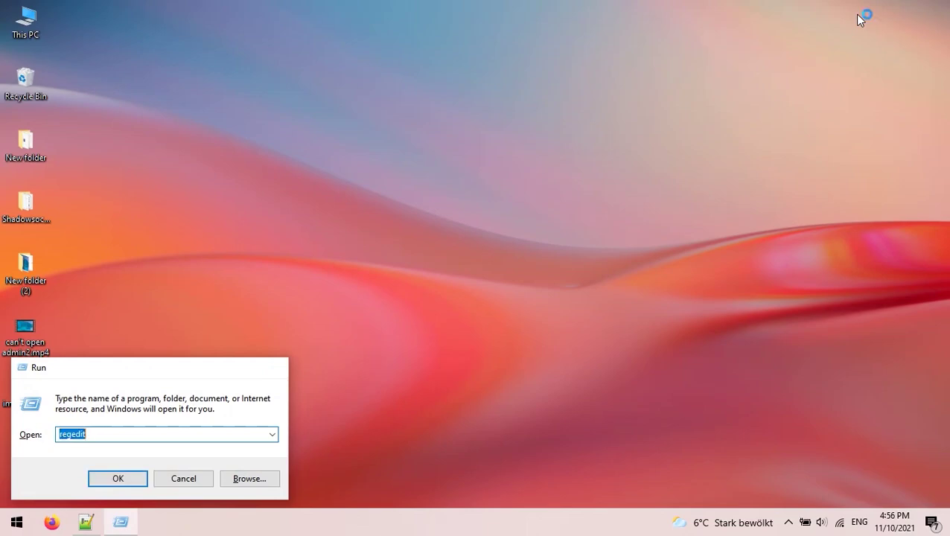
{"action": "key", "text": "Return"}
{"action": "left_click", "coordinate": [448, 37]}
{"action": "type", "text": "HKEY_LOCAL_MACHINE\\SYSTEM\\CurrentControlSet\\Control\\Terminal Server"}
{"action": "key", "text": "Return"}
Step: Set the fDenyTSConnections value in the Terminal Server key to 0
{"action": "left_click", "coordinate": [287, 122]}
{"action": "left_click", "coordinate": [275, 123]}
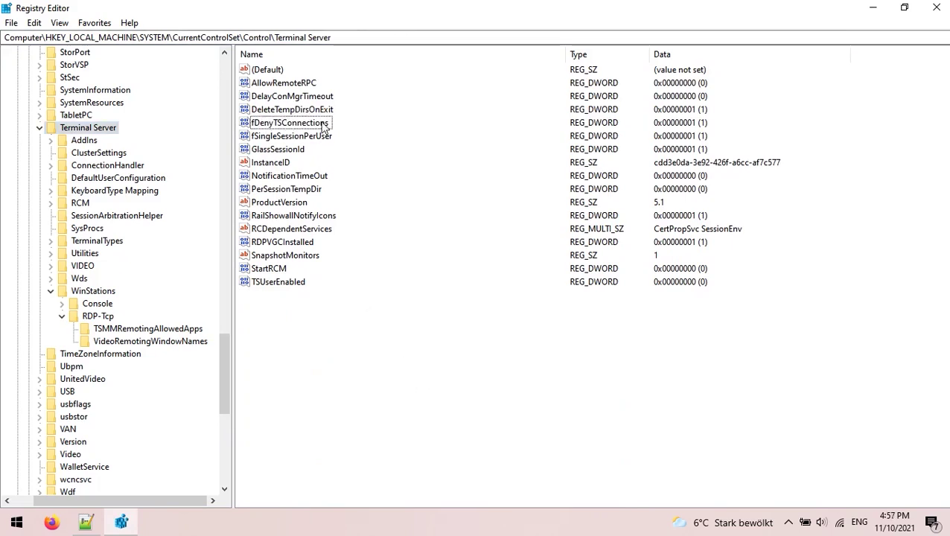
{"action": "key", "text": "Escape"}
{"action": "double_click", "coordinate": [278, 124]}
{"action": "left_click", "coordinate": [78, 137]}
{"action": "double_click", "coordinate": [75, 138]}
{"action": "type", "text": "0"}
{"action": "left_click", "coordinate": [169, 183]}
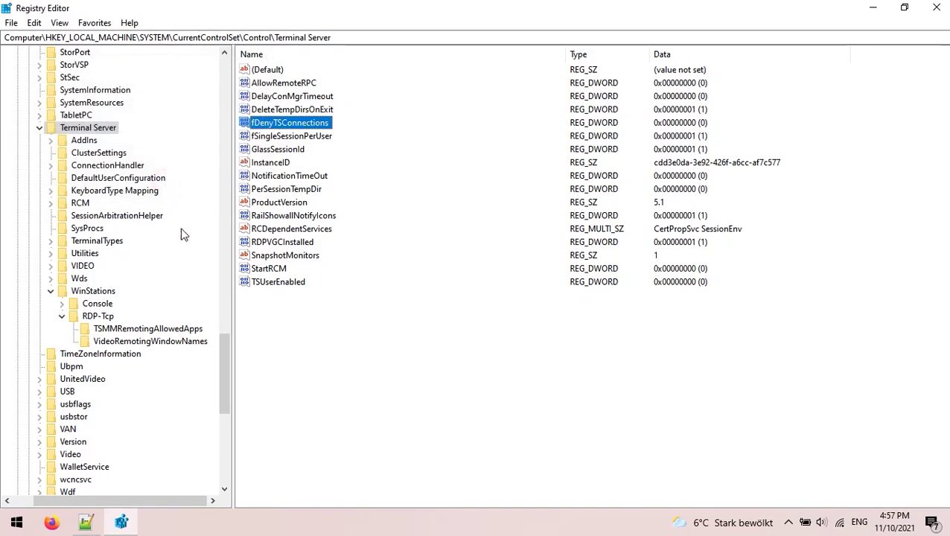
{"action": "left_click", "coordinate": [318, 340]}
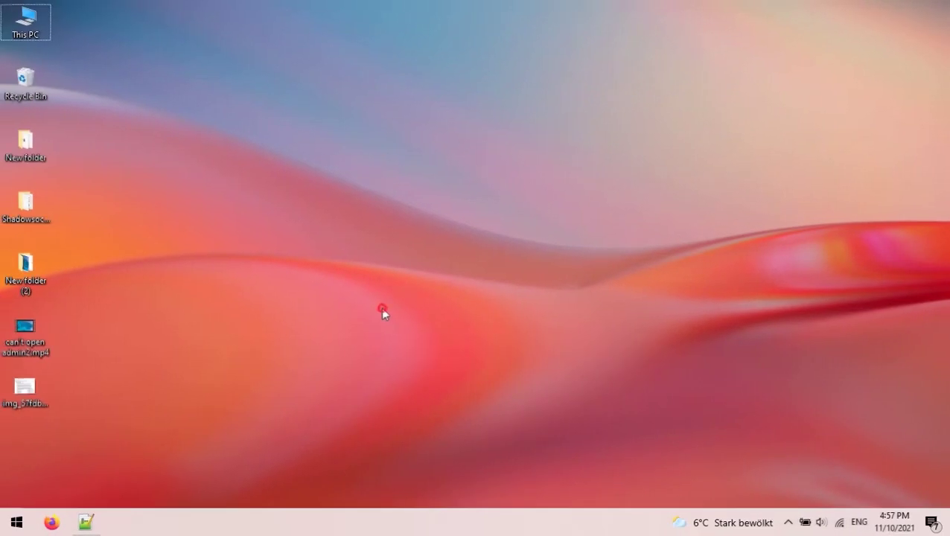
Step: Open the Local Group Policy Editor, maximize its window and widen the policy tree
{"action": "key", "text": "super"}
{"action": "type", "text": "edi"}
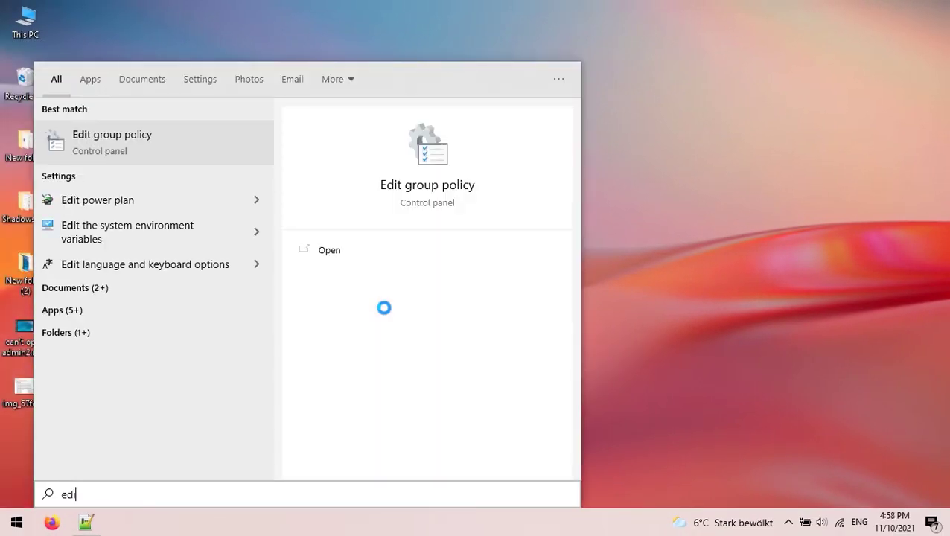
{"action": "key", "text": "Return"}
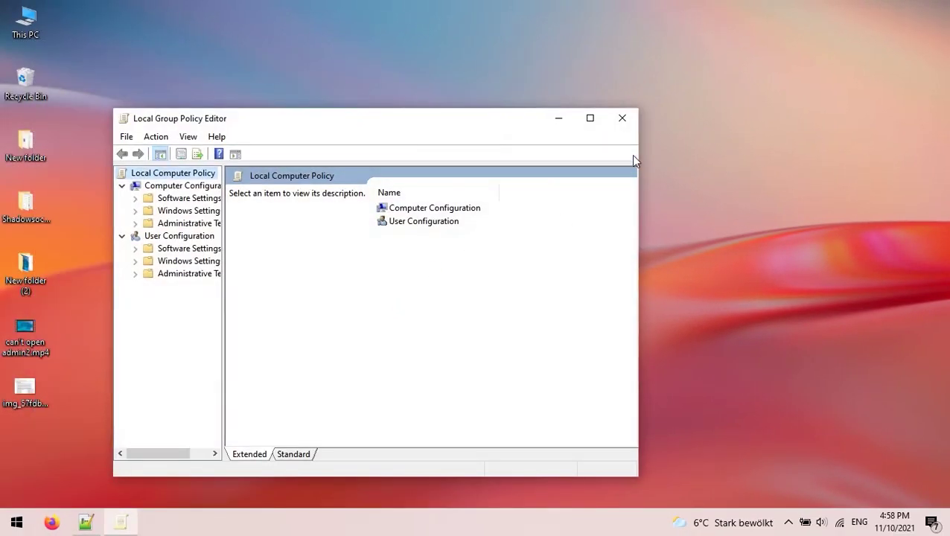
{"action": "left_click", "coordinate": [590, 118]}
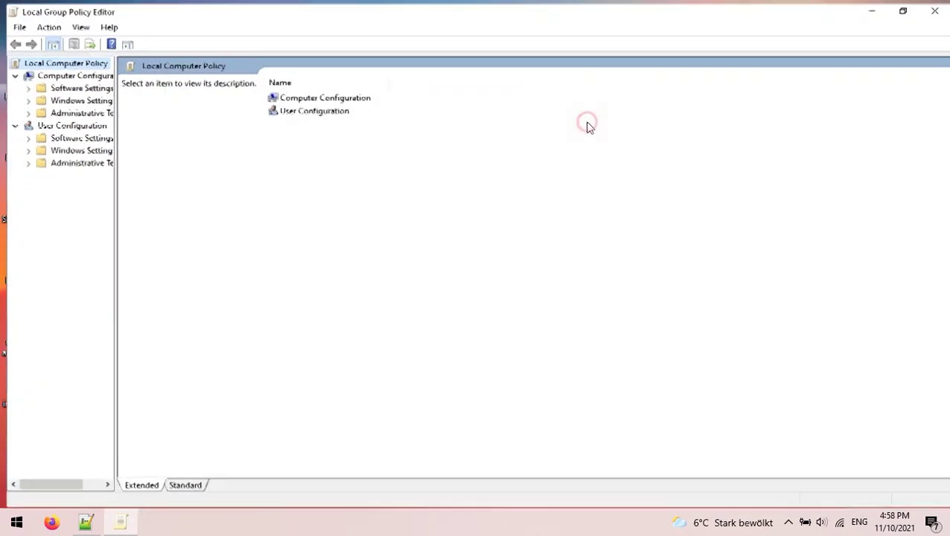
{"action": "left_click_drag", "start_coordinate": [111, 177], "coordinate": [276, 208]}
Step: Go to Remote Desktop Session Host in Remote Desktop Services, under Computer Configuration, Administrative Templates, Windows Components
{"action": "left_click", "coordinate": [94, 73]}
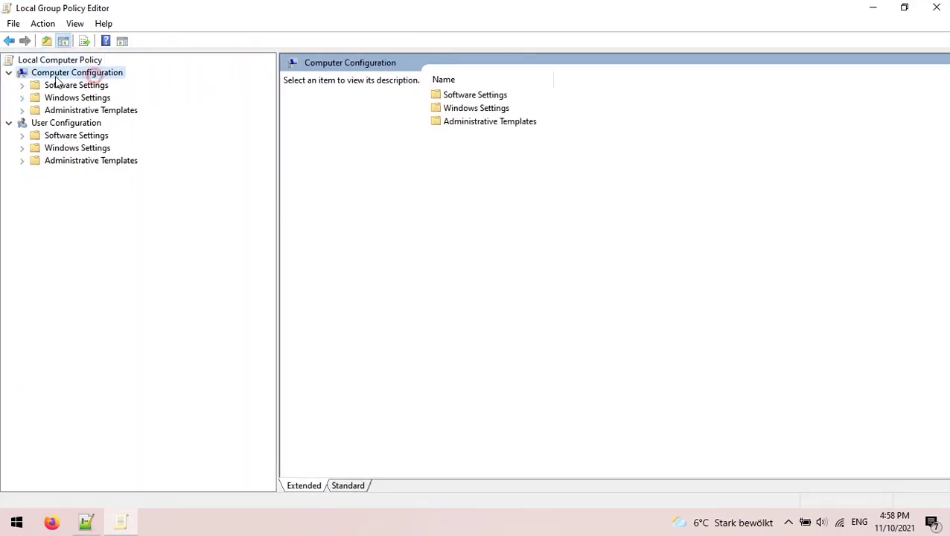
{"action": "left_click", "coordinate": [25, 110]}
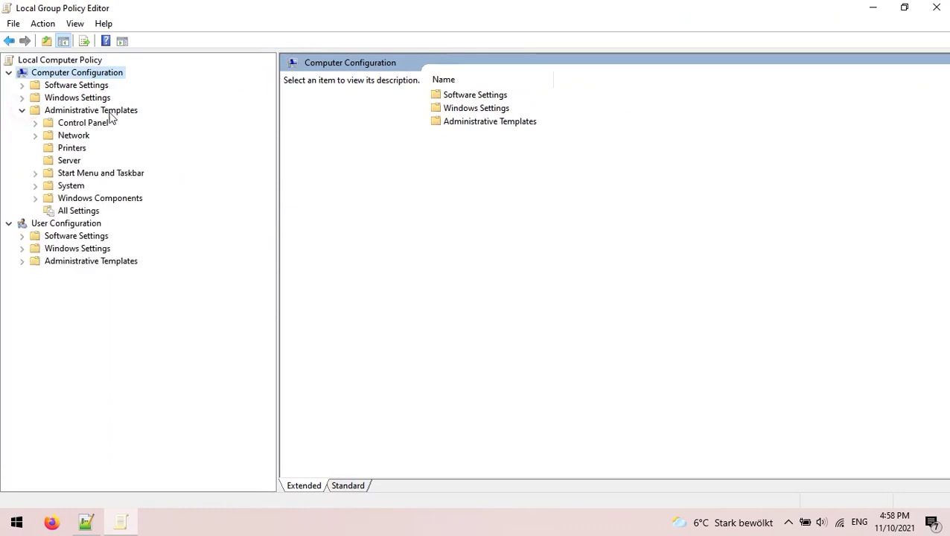
{"action": "left_click", "coordinate": [127, 200]}
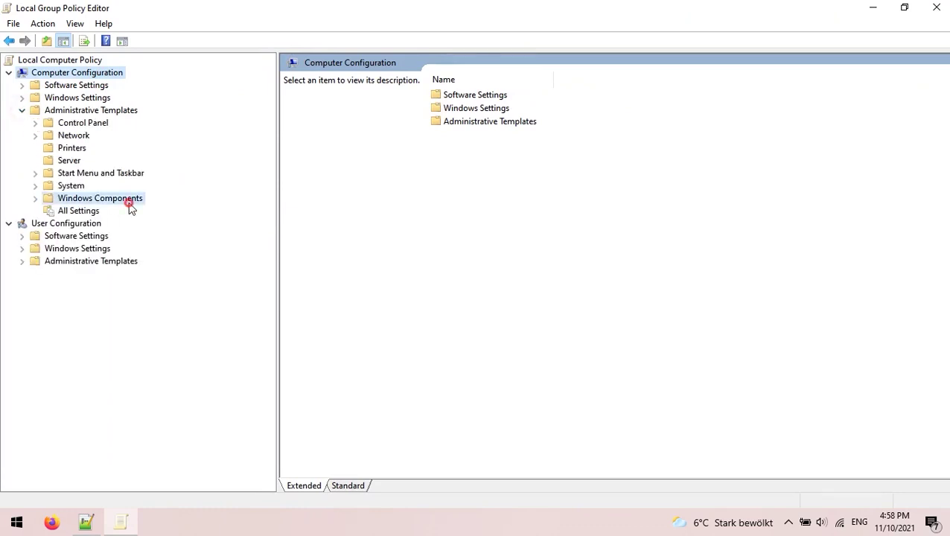
{"action": "left_click", "coordinate": [37, 199]}
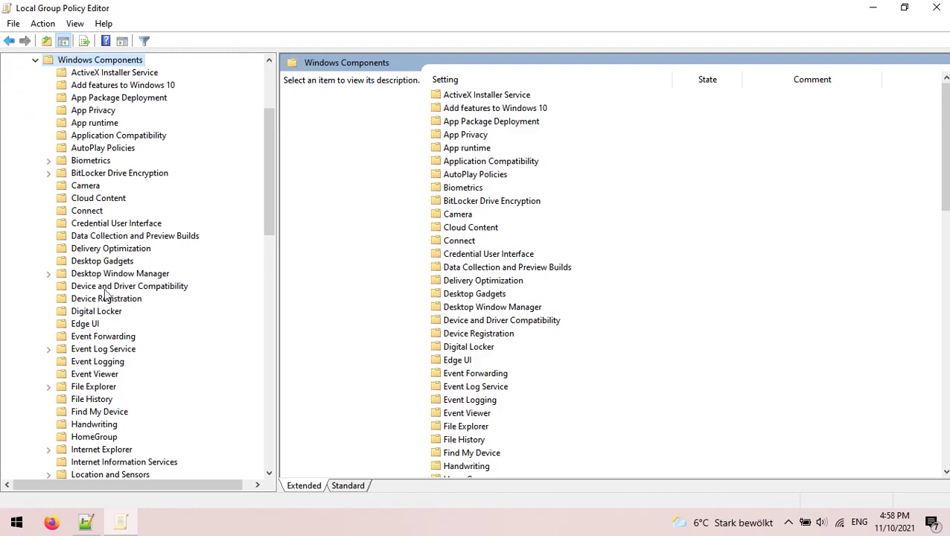
{"action": "scroll", "coordinate": [116, 444], "scroll_direction": "down", "scroll_amount": 9}
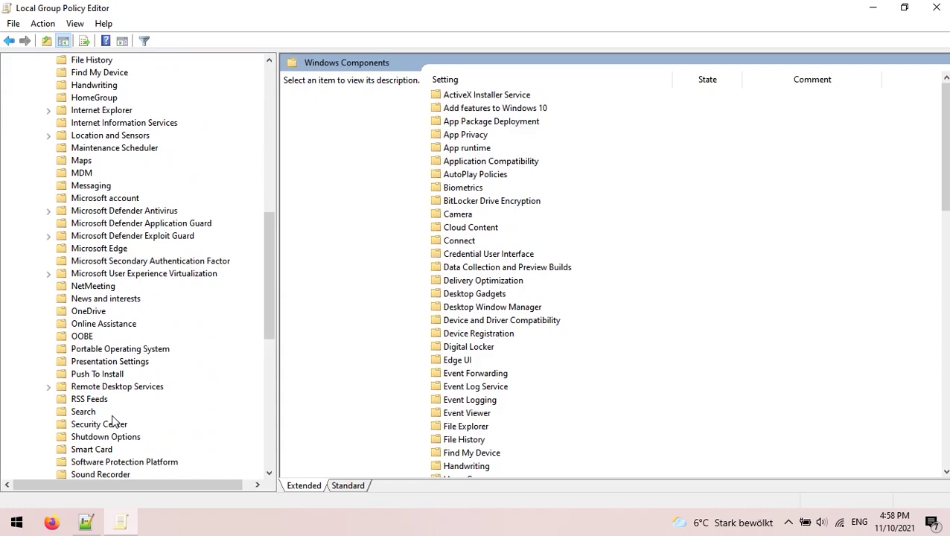
{"action": "scroll", "coordinate": [114, 421], "scroll_direction": "down", "scroll_amount": 1}
{"action": "left_click", "coordinate": [117, 349]}
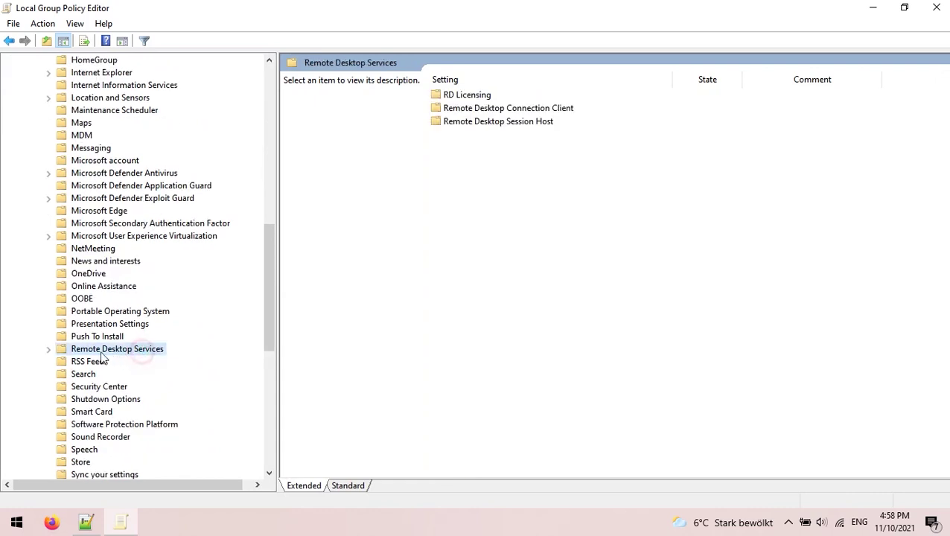
{"action": "left_click", "coordinate": [47, 350]}
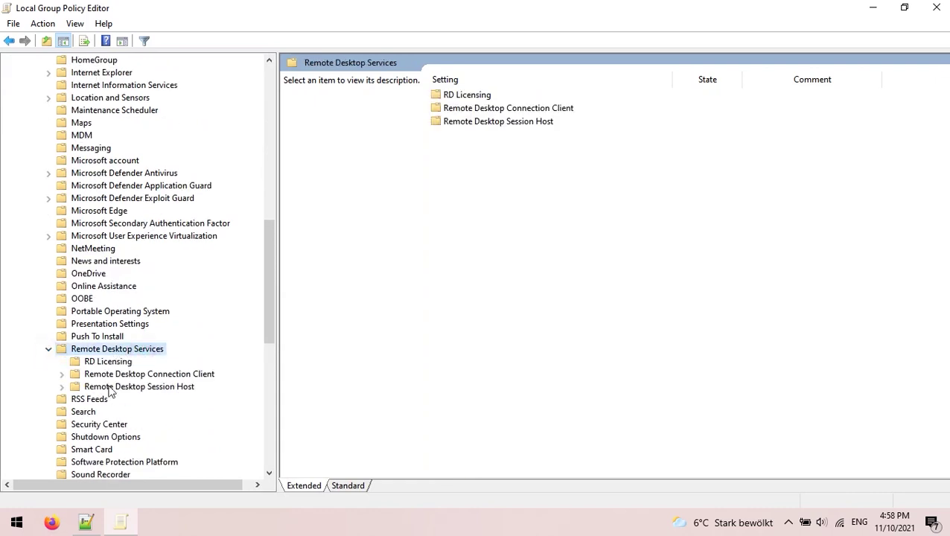
{"action": "left_click", "coordinate": [177, 375]}
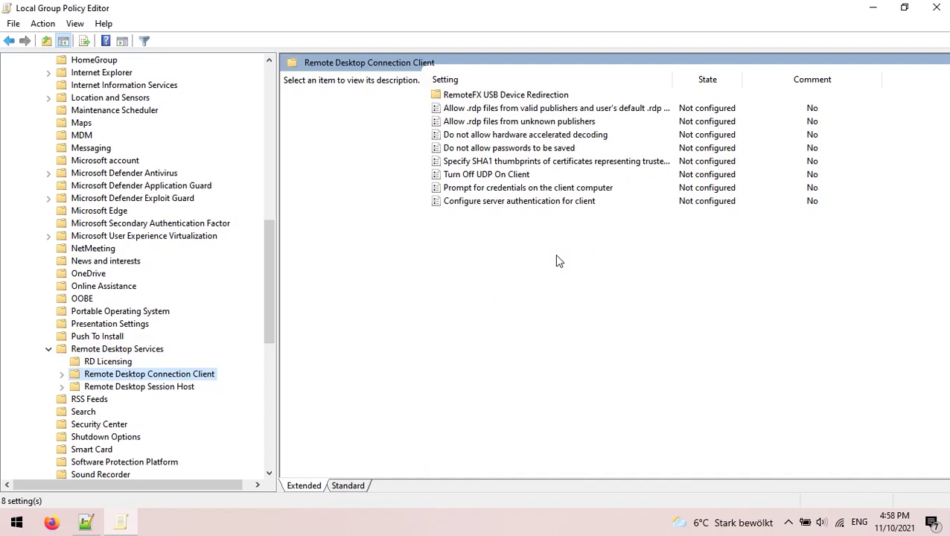
{"action": "left_click", "coordinate": [128, 387]}
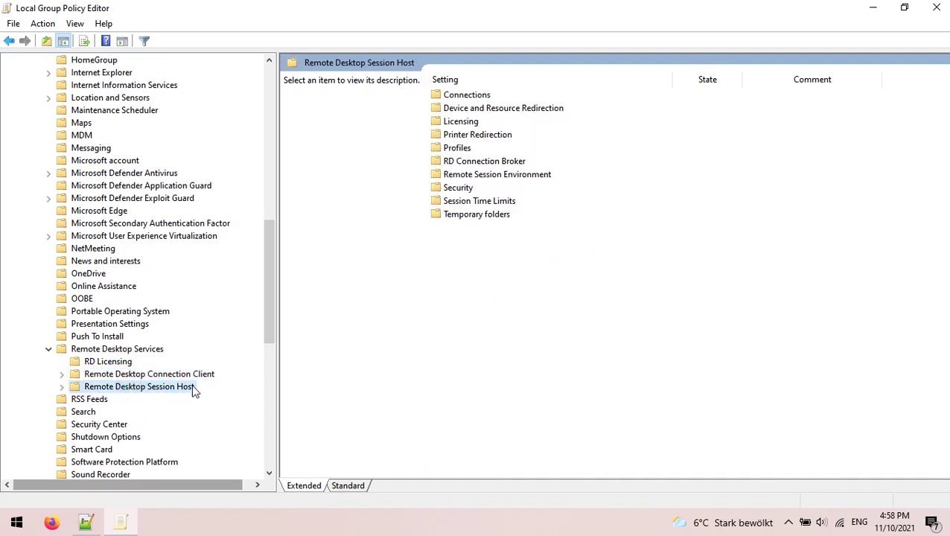
Step: Set the policy "Allow users to connect remotely by using Remote Desktop Services" in the Session Host's Connections folder to Enabled
{"action": "left_click", "coordinate": [61, 387]}
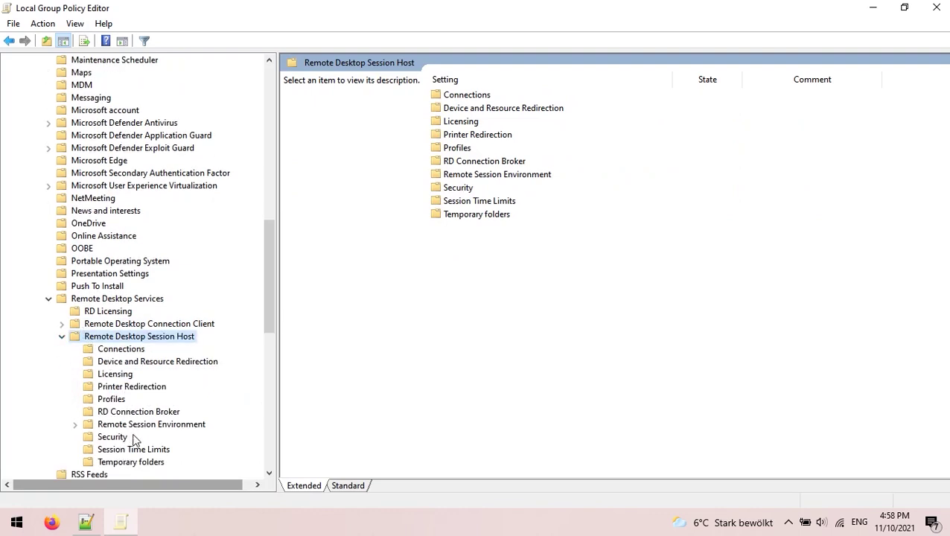
{"action": "scroll", "coordinate": [136, 440], "scroll_direction": "down", "scroll_amount": 1}
{"action": "left_click", "coordinate": [106, 314]}
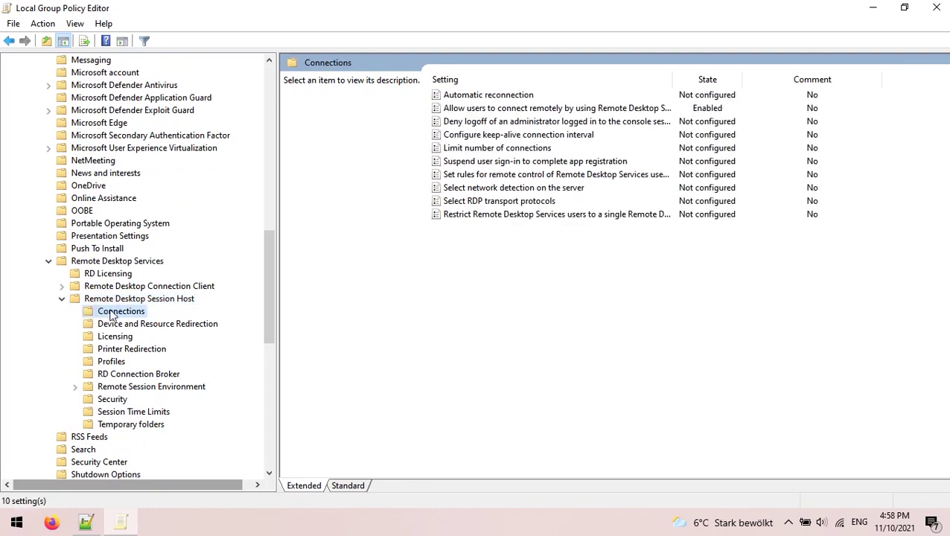
{"action": "left_click", "coordinate": [565, 109]}
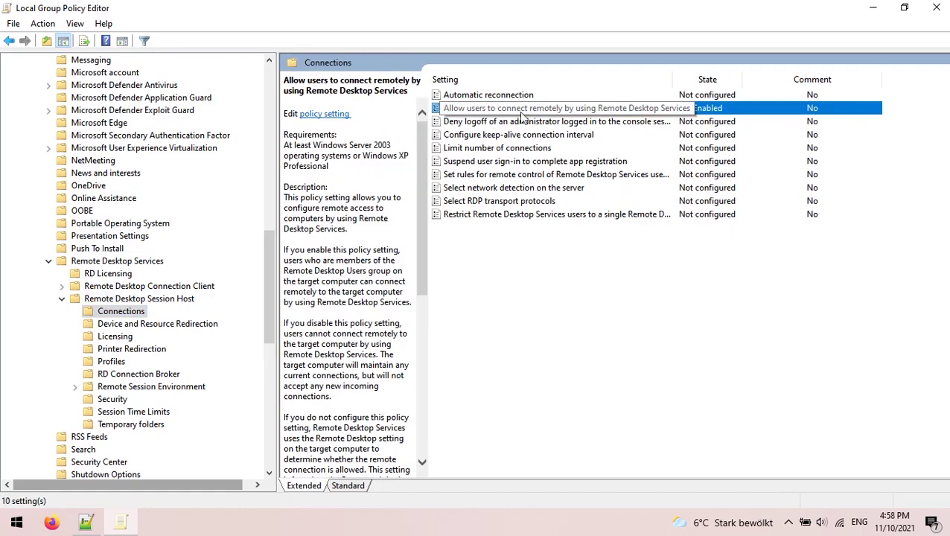
{"action": "double_click", "coordinate": [583, 108]}
{"action": "left_click", "coordinate": [116, 164]}
{"action": "left_click", "coordinate": [411, 501]}
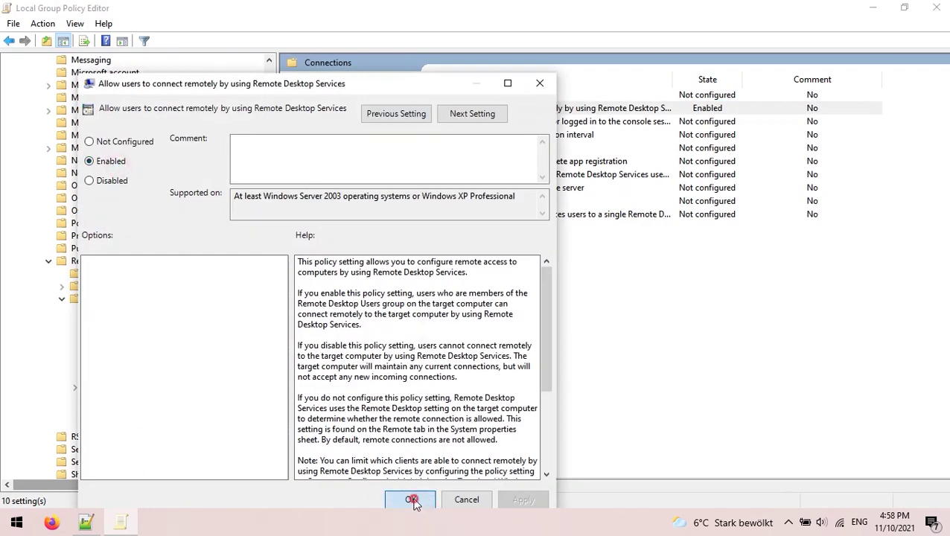
{"action": "left_click", "coordinate": [570, 350]}
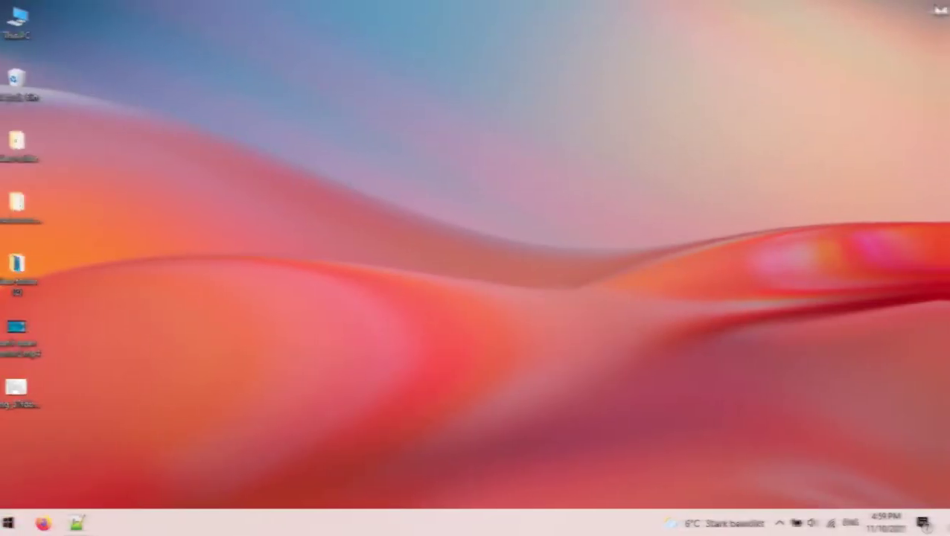
Step: Search Windows for the Services app and open it
{"action": "key", "text": "super"}
{"action": "type", "text": "sser"}
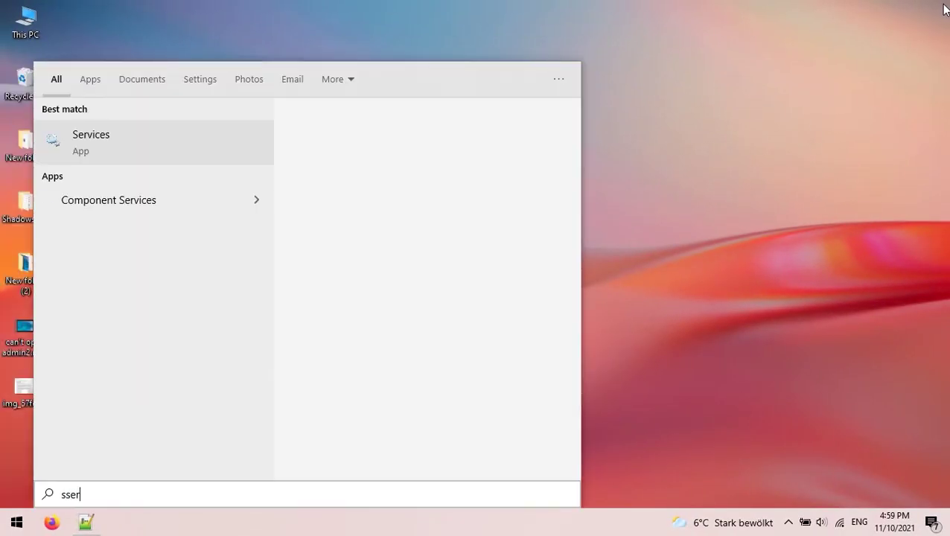
{"action": "key", "text": "ctrl+a"}
{"action": "type", "text": "ser"}
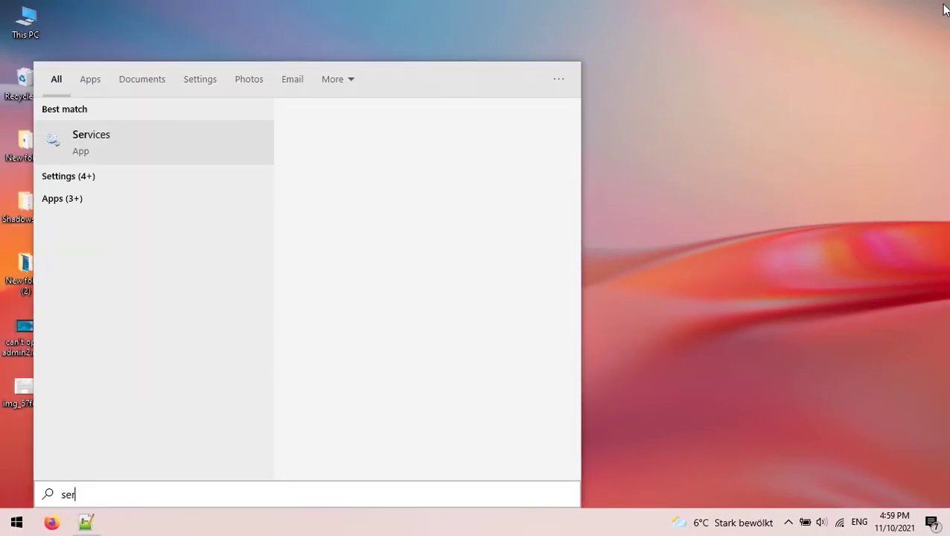
{"action": "left_click", "coordinate": [118, 135]}
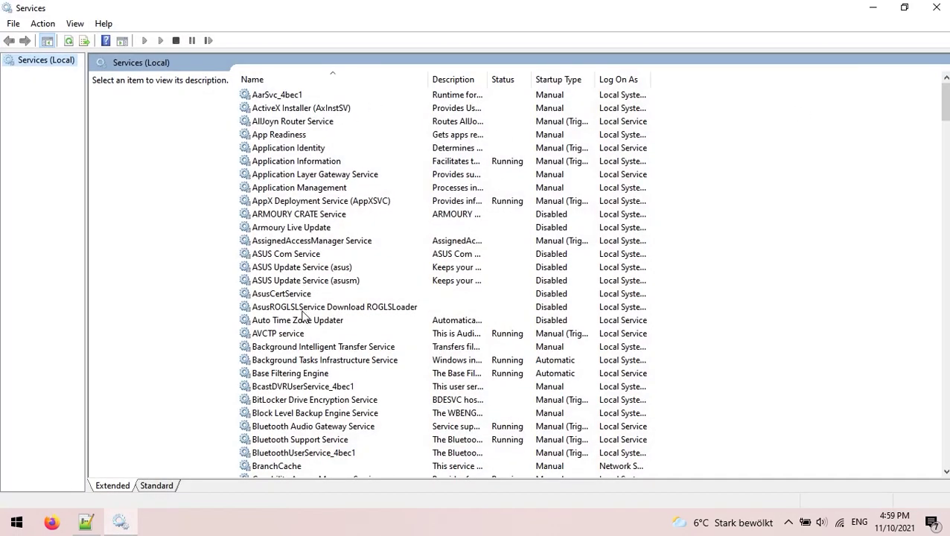
Step: Find the Remote Desktop Services entry in the services list and open its properties
{"action": "scroll", "coordinate": [303, 316], "scroll_direction": "down", "scroll_amount": 14}
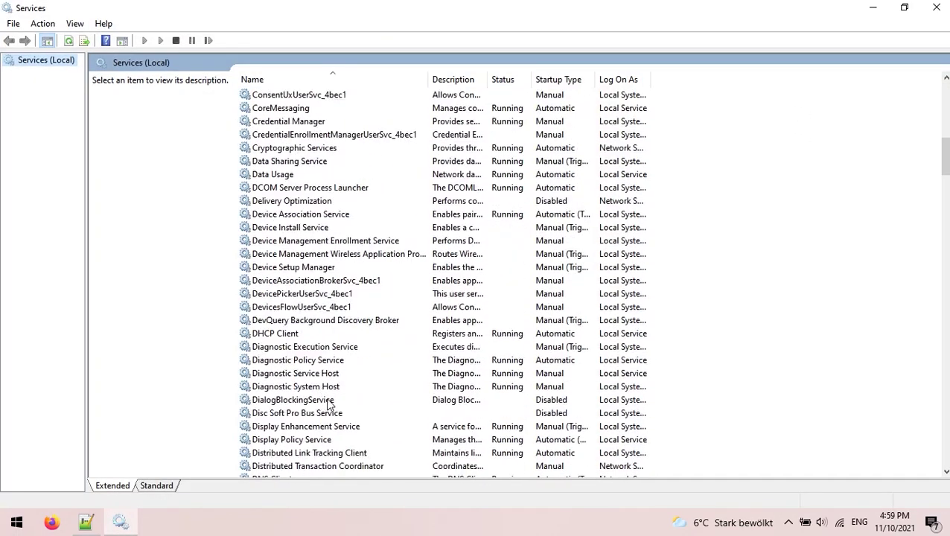
{"action": "scroll", "coordinate": [329, 404], "scroll_direction": "down", "scroll_amount": 8}
{"action": "scroll", "coordinate": [298, 290], "scroll_direction": "down", "scroll_amount": 20}
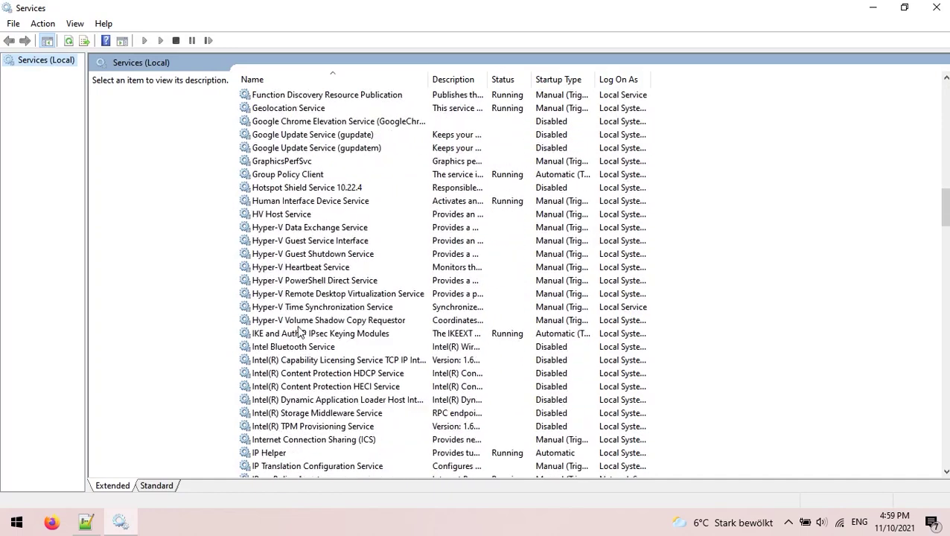
{"action": "scroll", "coordinate": [303, 339], "scroll_direction": "down", "scroll_amount": 12}
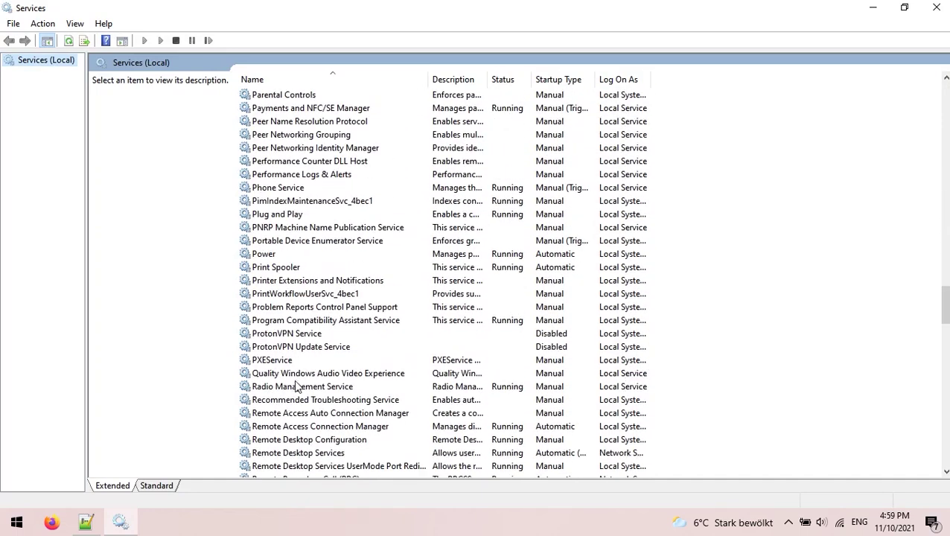
{"action": "left_click", "coordinate": [328, 335]}
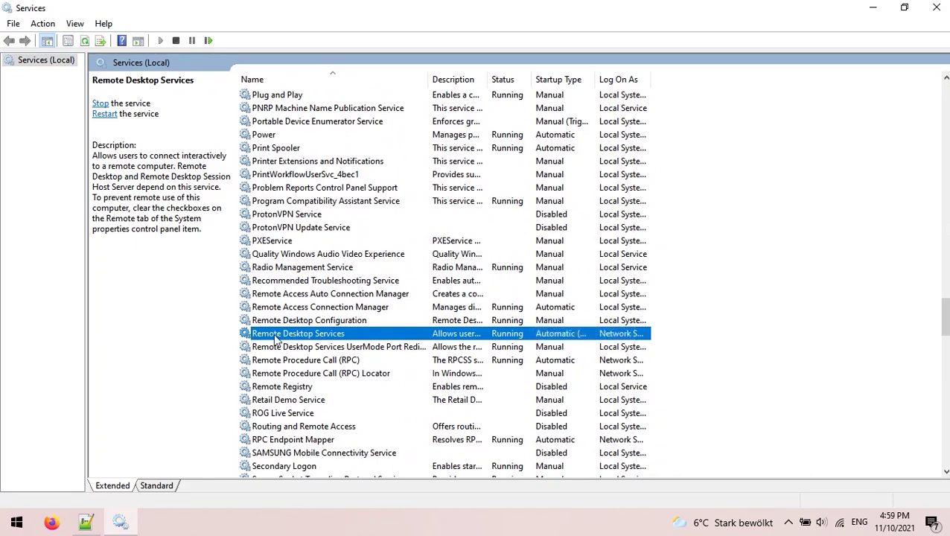
{"action": "double_click", "coordinate": [295, 335]}
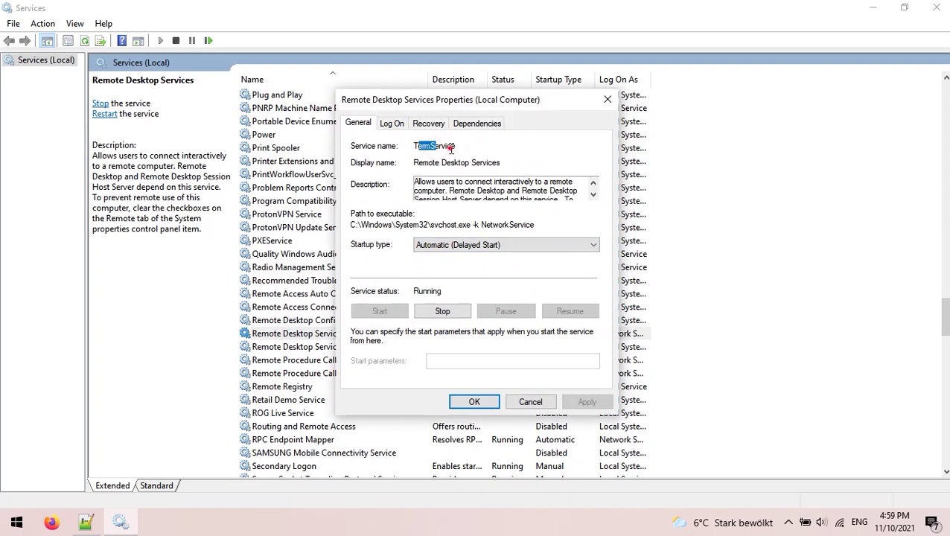
Step: Check the service name, startup type and service status of Remote Desktop Services, accept the properties and close the Services console
{"action": "left_click", "coordinate": [461, 271]}
{"action": "left_click", "coordinate": [484, 140]}
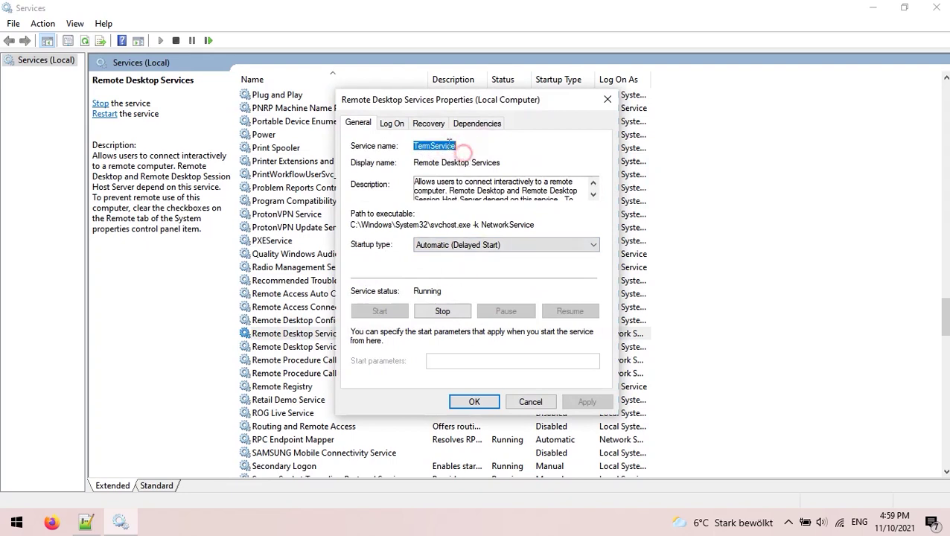
{"action": "left_click", "coordinate": [465, 250]}
{"action": "left_click", "coordinate": [465, 251]}
{"action": "left_click", "coordinate": [440, 316]}
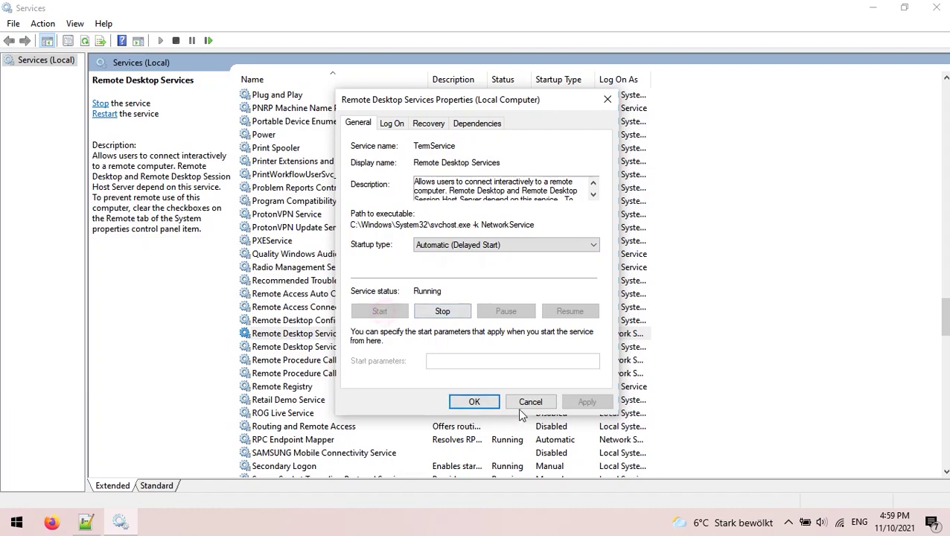
{"action": "left_click", "coordinate": [478, 401]}
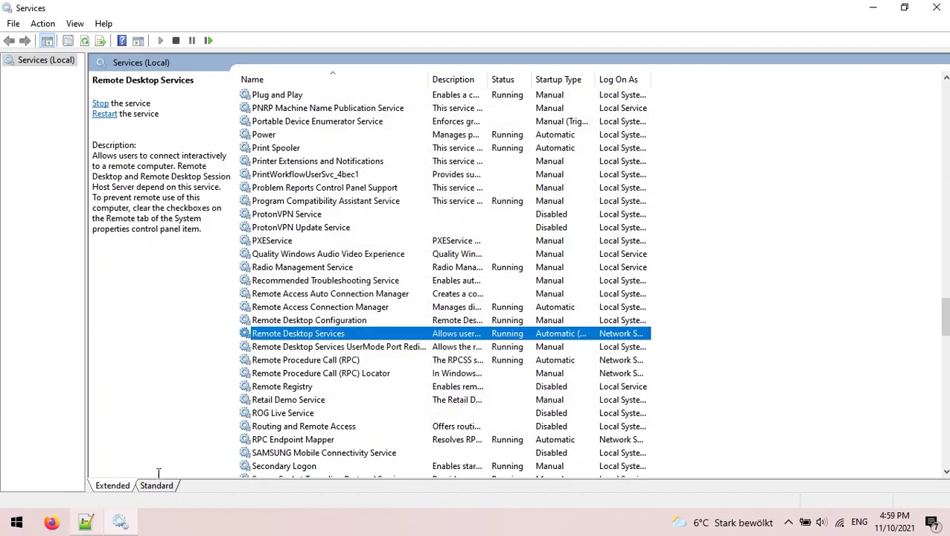
{"action": "left_click", "coordinate": [936, 7]}
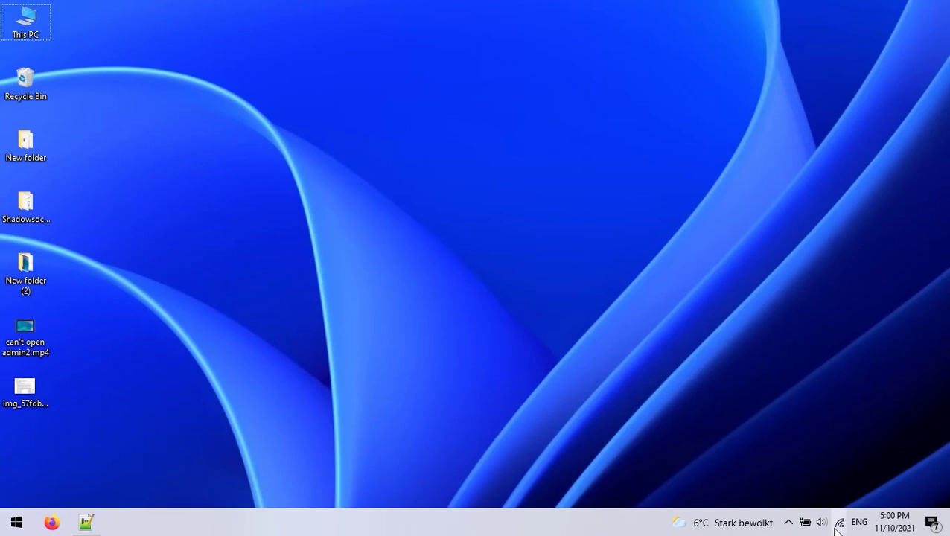
Step: Set the network profile of the connected TP-LINK Wi-Fi network to Private, look through its remaining properties and close Settings
{"action": "right_click", "coordinate": [838, 523]}
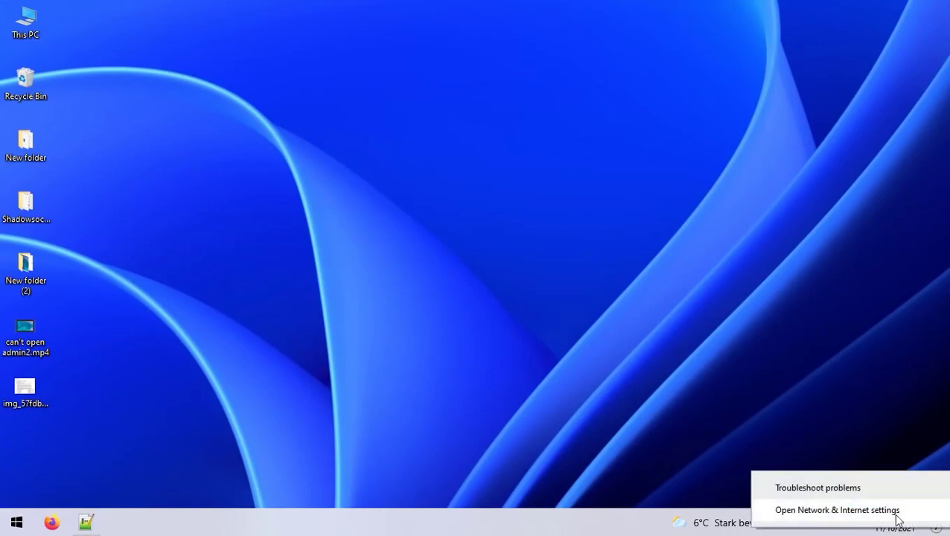
{"action": "left_click", "coordinate": [829, 514]}
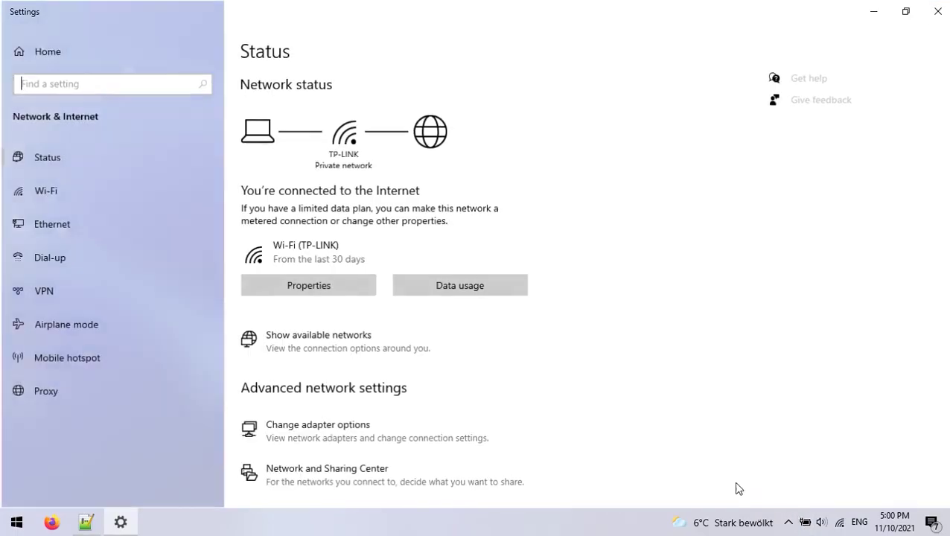
{"action": "left_click", "coordinate": [300, 297]}
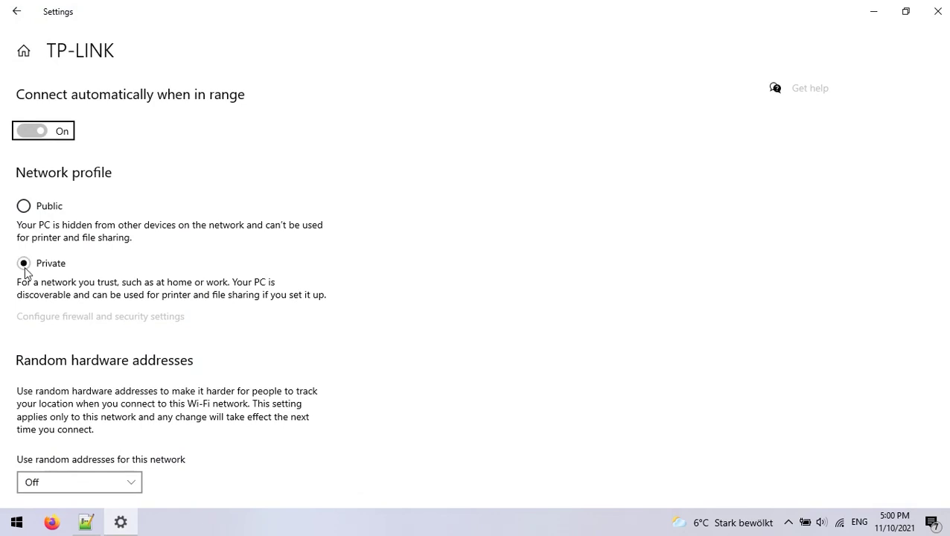
{"action": "left_click", "coordinate": [26, 264]}
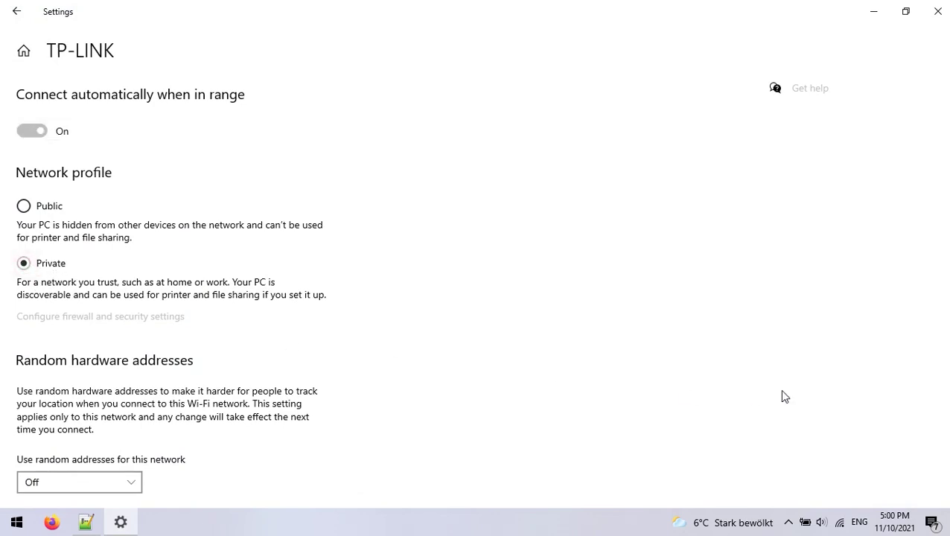
{"action": "scroll", "coordinate": [797, 395], "scroll_direction": "down", "scroll_amount": 4}
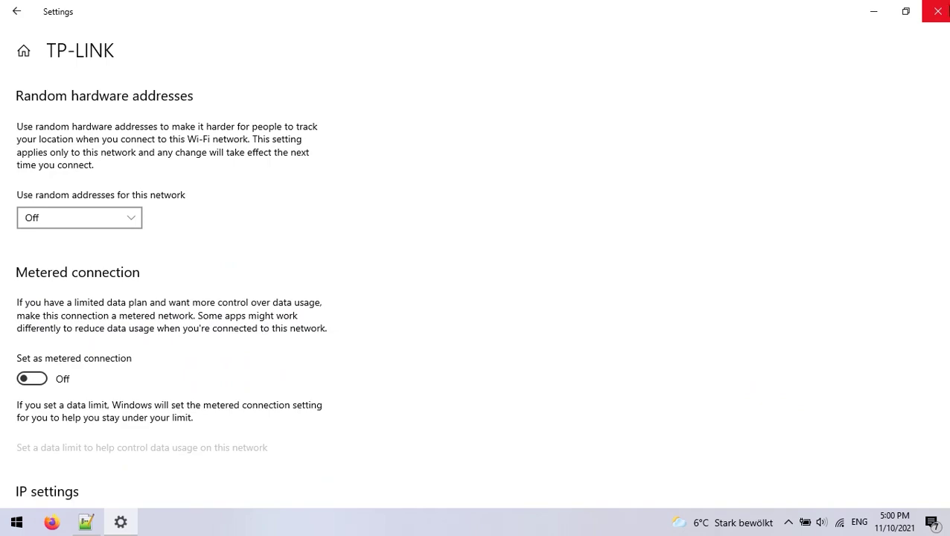
{"action": "scroll", "coordinate": [909, 81], "scroll_direction": "down", "scroll_amount": 5}
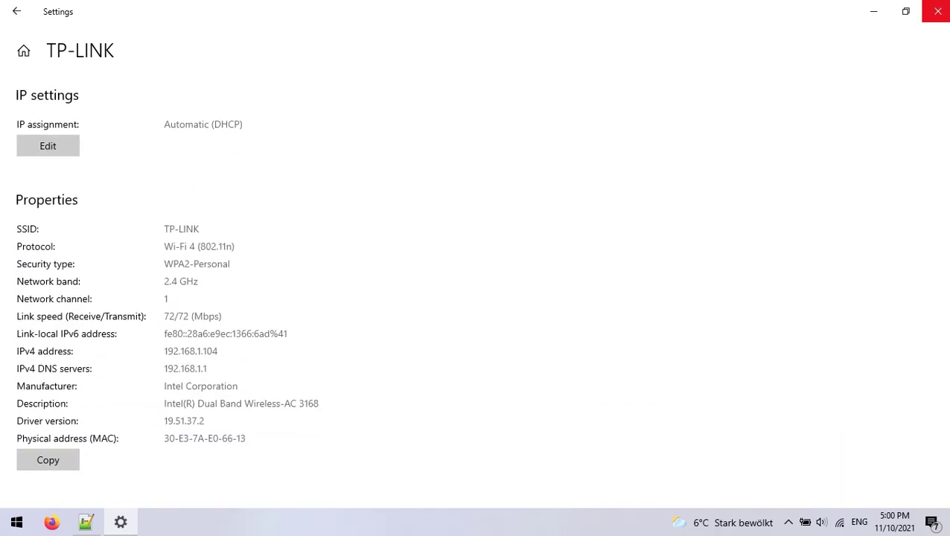
{"action": "left_click", "coordinate": [938, 12]}
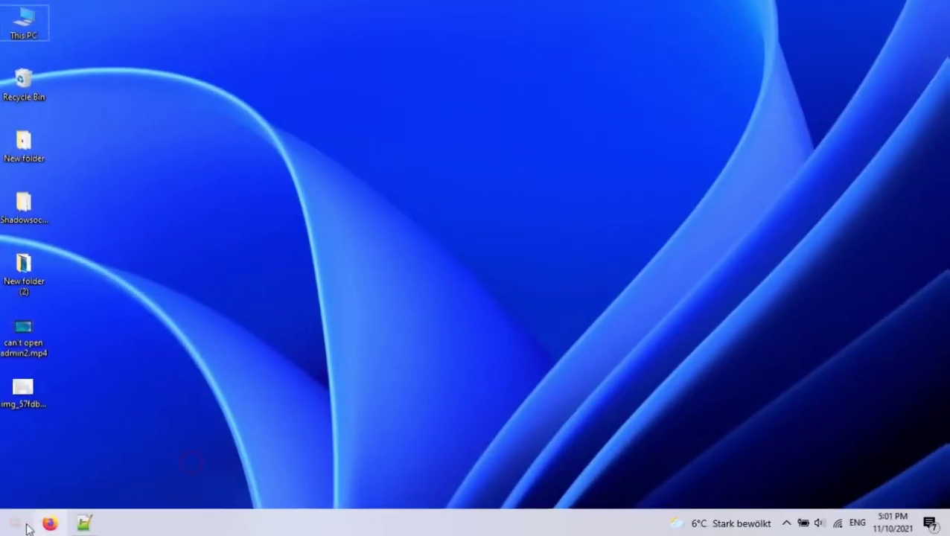
Step: Search Windows for cmd and run Command Prompt as administrator
{"action": "left_click", "coordinate": [12, 523]}
{"action": "mouse_move", "coordinate": [94, 523]}
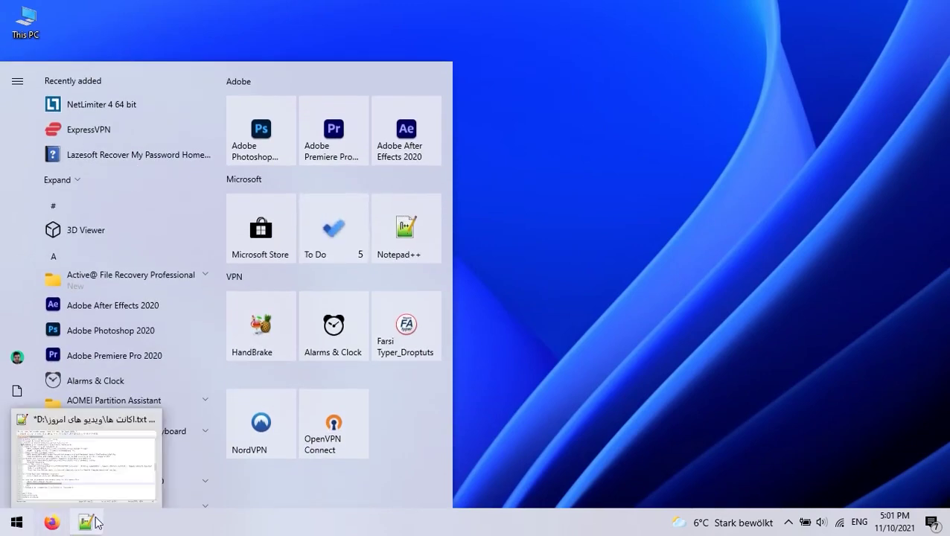
{"action": "type", "text": "cmd"}
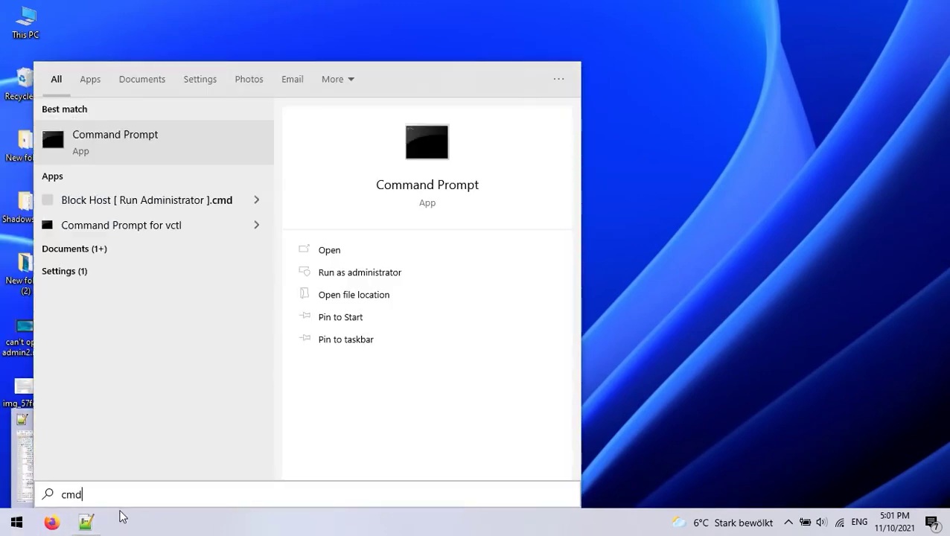
{"action": "left_click", "coordinate": [375, 274]}
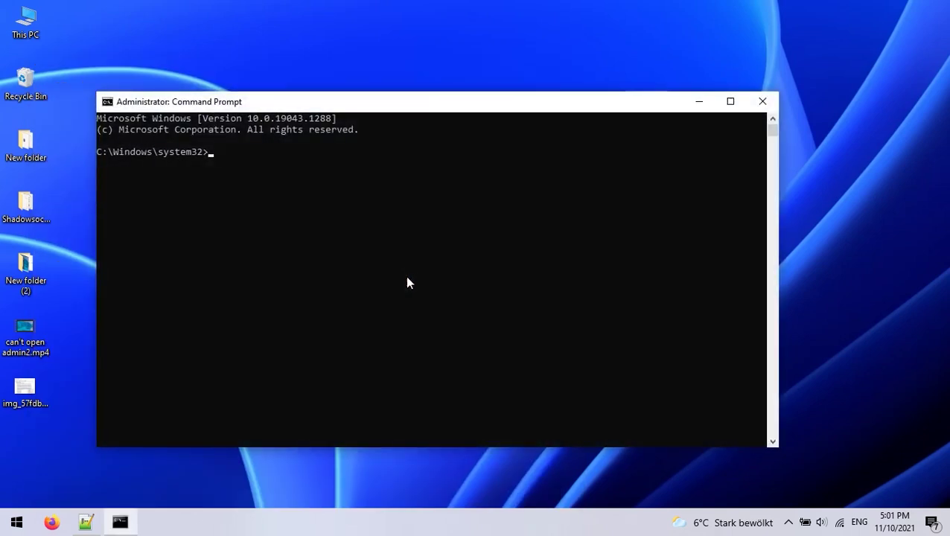
Step: Change the working directory to C:\Windows\System32\drivers\etc with the cd command
{"action": "type", "text": "cd C:\\Windows\\System32\\drivers\\etc"}
{"action": "left_click_drag", "start_coordinate": [415, 159], "coordinate": [223, 160]}
{"action": "left_click", "coordinate": [370, 154]}
{"action": "right_click", "coordinate": [414, 155]}
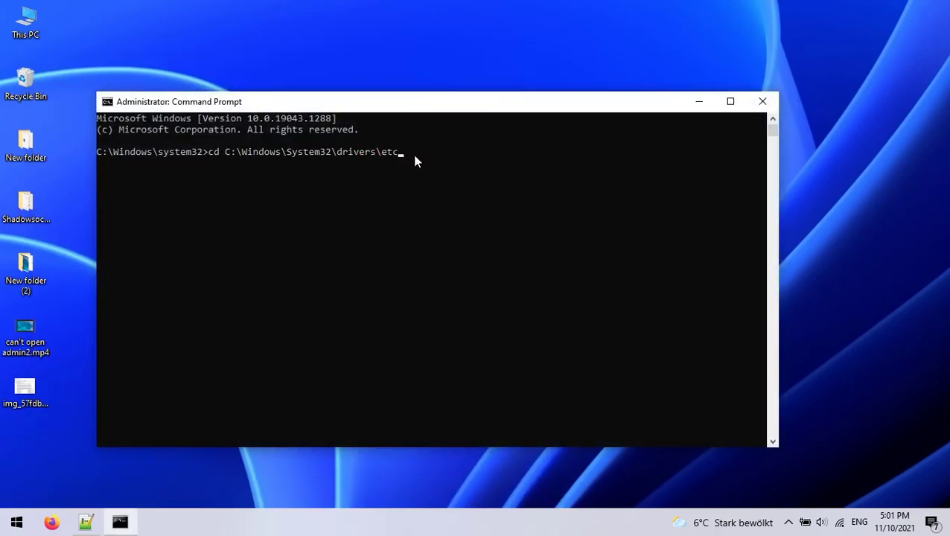
{"action": "left_click", "coordinate": [405, 156]}
{"action": "right_click", "coordinate": [399, 159]}
{"action": "key", "text": "Return"}
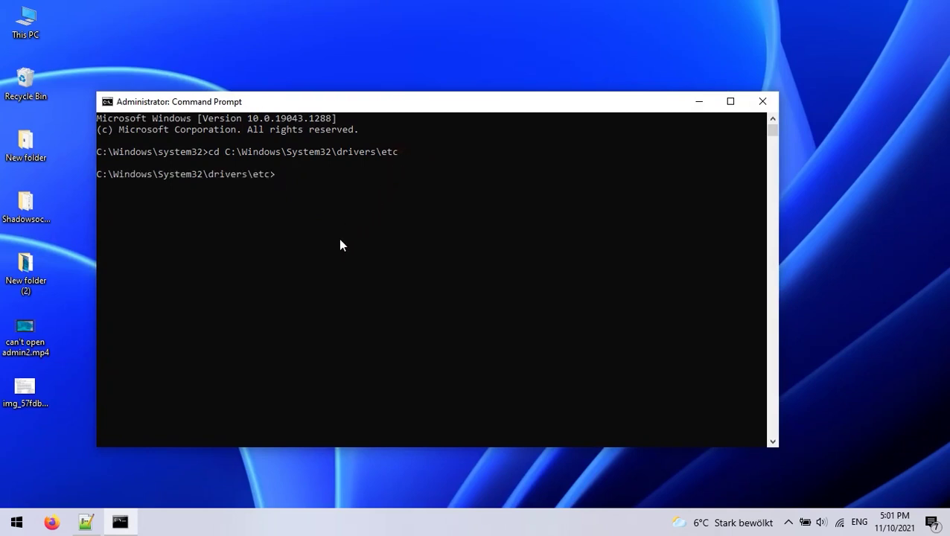
Step: List the hosts file in the etc folder with the command dir hosts, and run the same listing a second time
{"action": "type", "text": "dir hosts"}
{"action": "key", "text": "Return"}
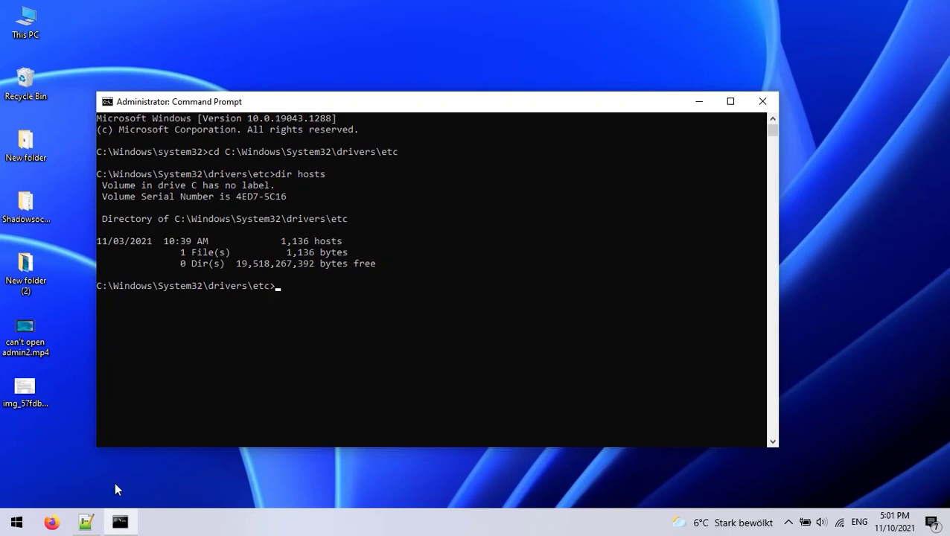
{"action": "type", "text": "cd"}
{"action": "key", "text": "BackSpace"}
{"action": "key", "text": "BackSpace"}
{"action": "type", "text": "dir"}
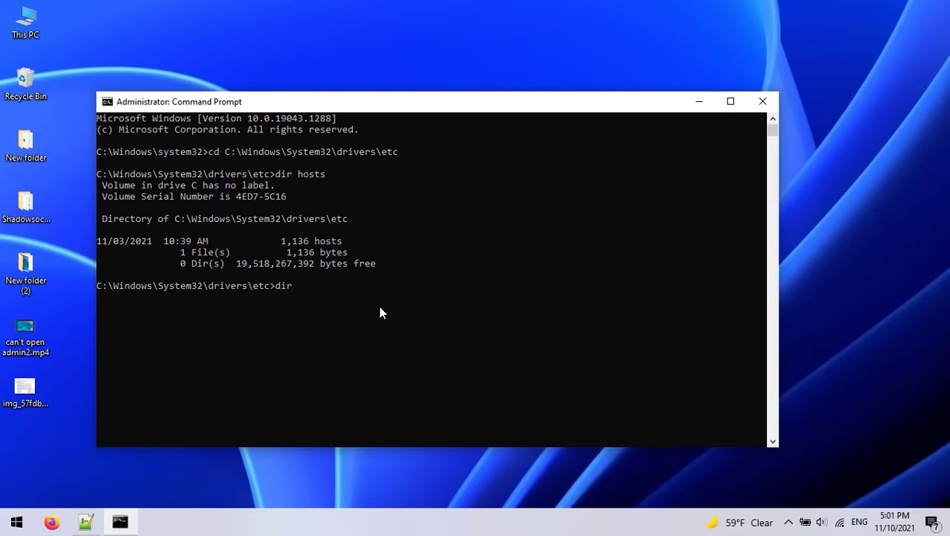
{"action": "type", "text": " hosts"}
{"action": "key", "text": "Return"}
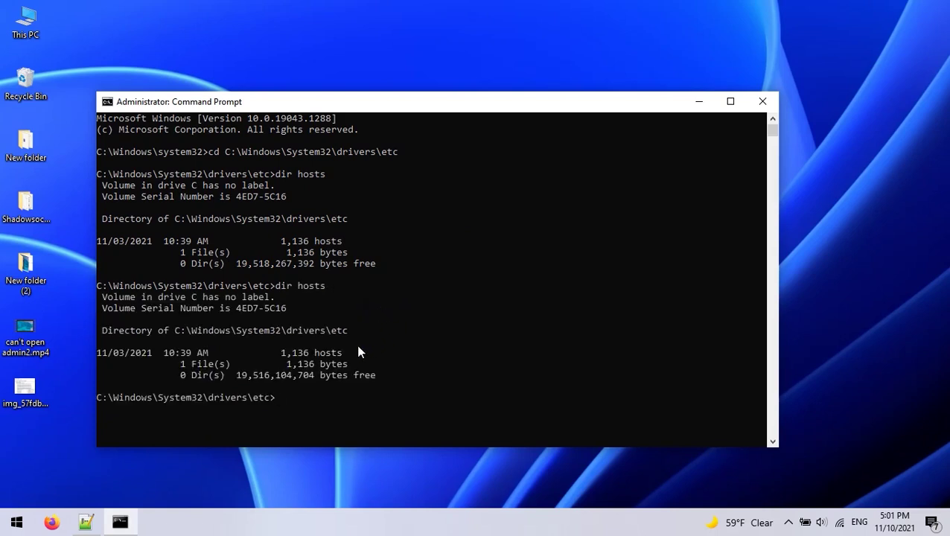